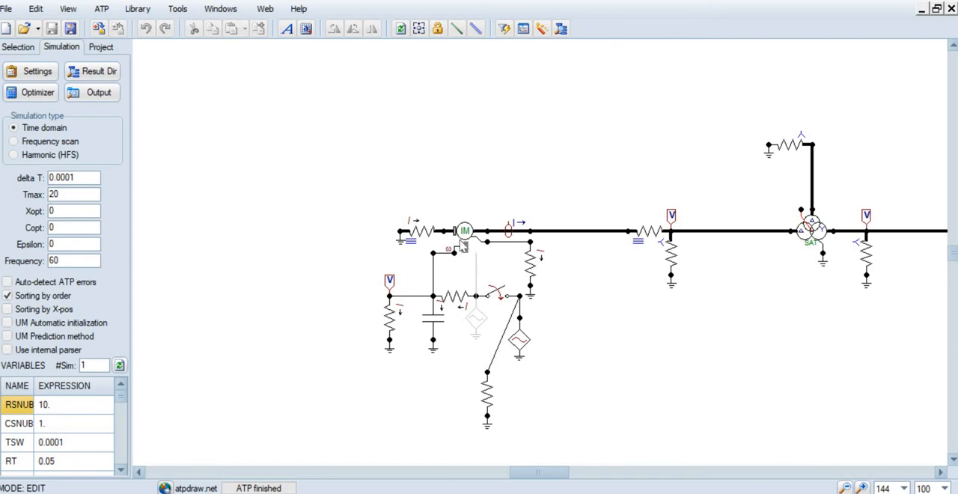
Place a UM4 Induction machine in the empty area above and left of the existing circuit
{"action": "right_click", "coordinate": [296, 192]}
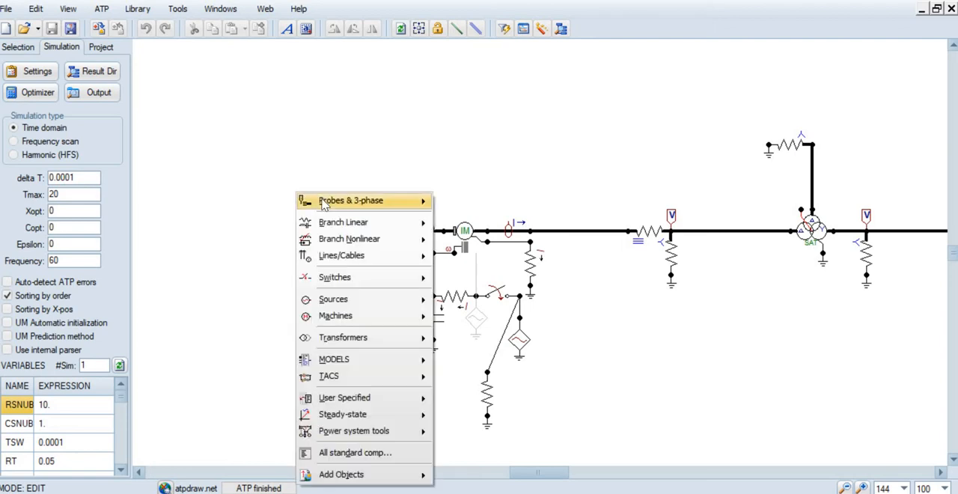
{"action": "left_click", "coordinate": [316, 157]}
{"action": "right_click", "coordinate": [305, 148]}
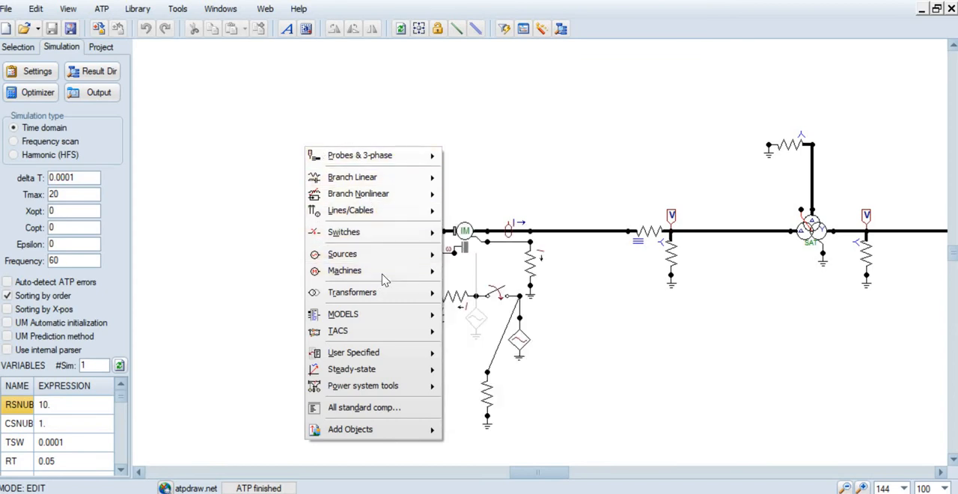
{"action": "mouse_move", "coordinate": [384, 279]}
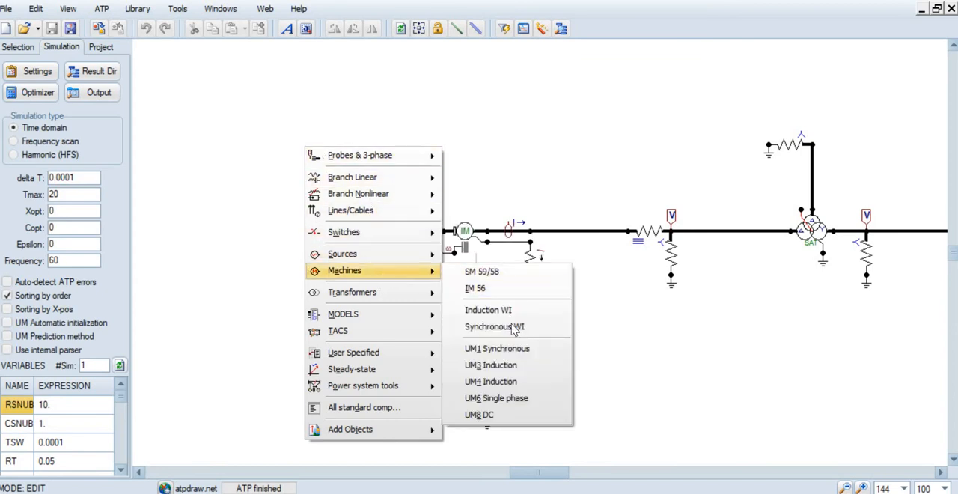
{"action": "left_click", "coordinate": [487, 383]}
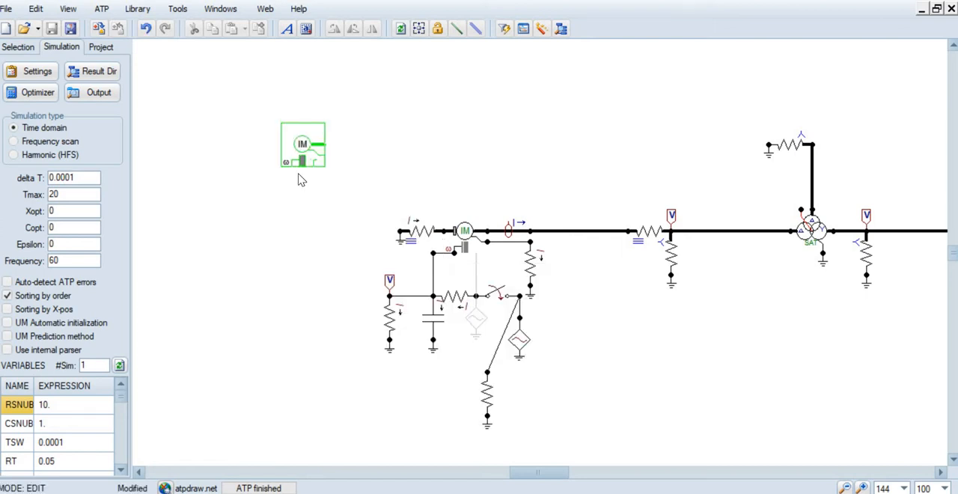
{"action": "left_click", "coordinate": [300, 176]}
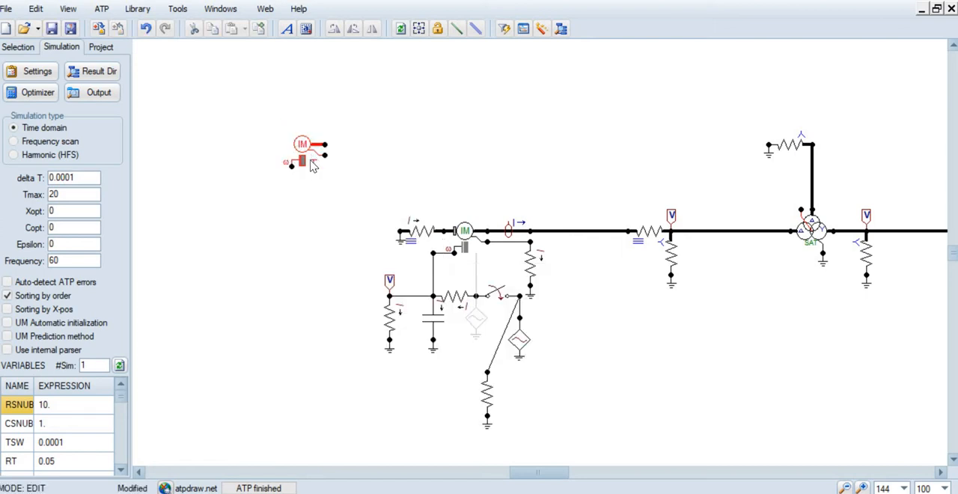
Delete the newly placed, unconnected induction machine from the schematic
{"action": "right_click", "coordinate": [265, 197]}
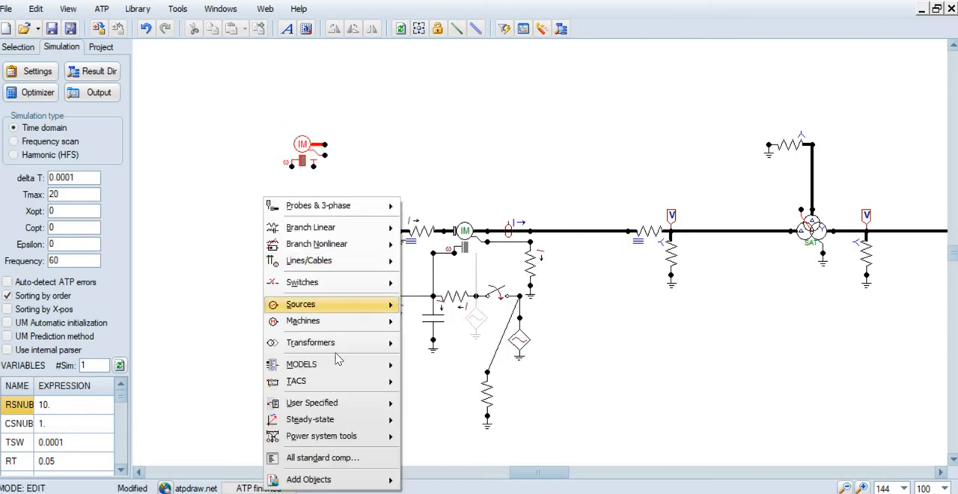
{"action": "left_click", "coordinate": [422, 177]}
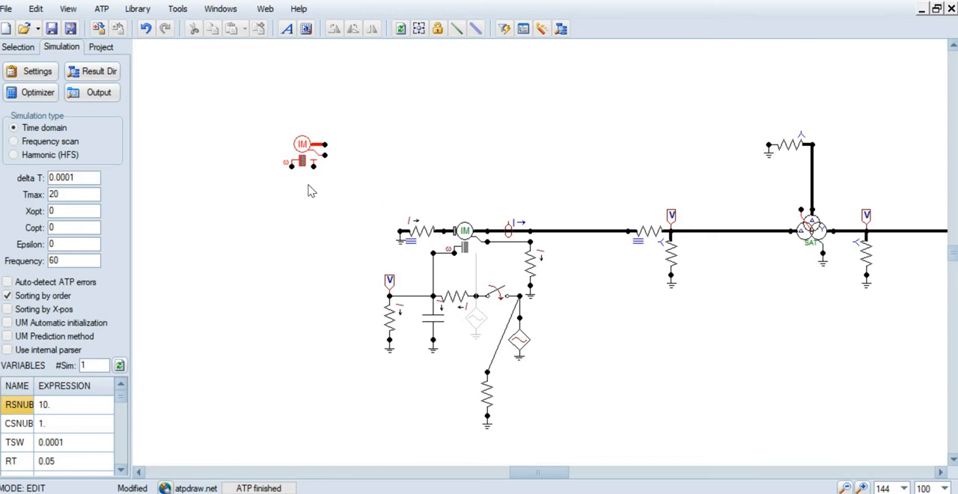
{"action": "left_click", "coordinate": [303, 145]}
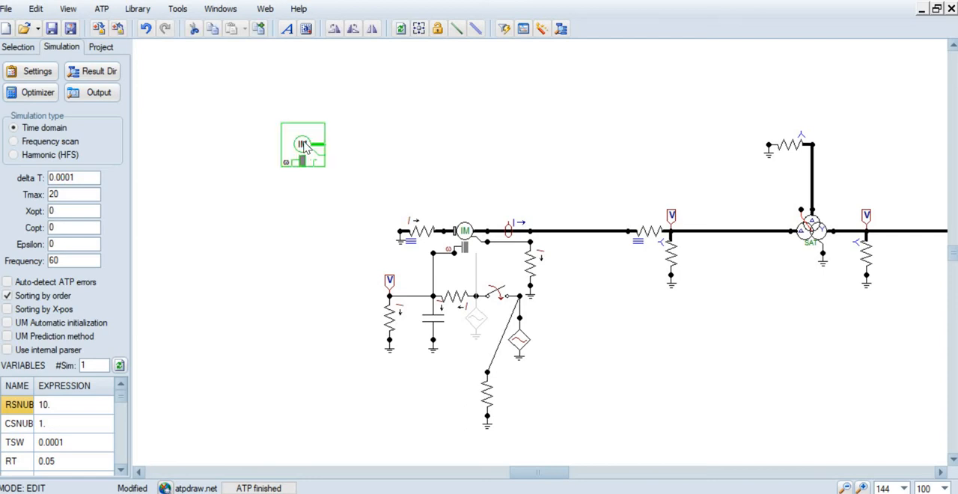
{"action": "key", "text": "Delete"}
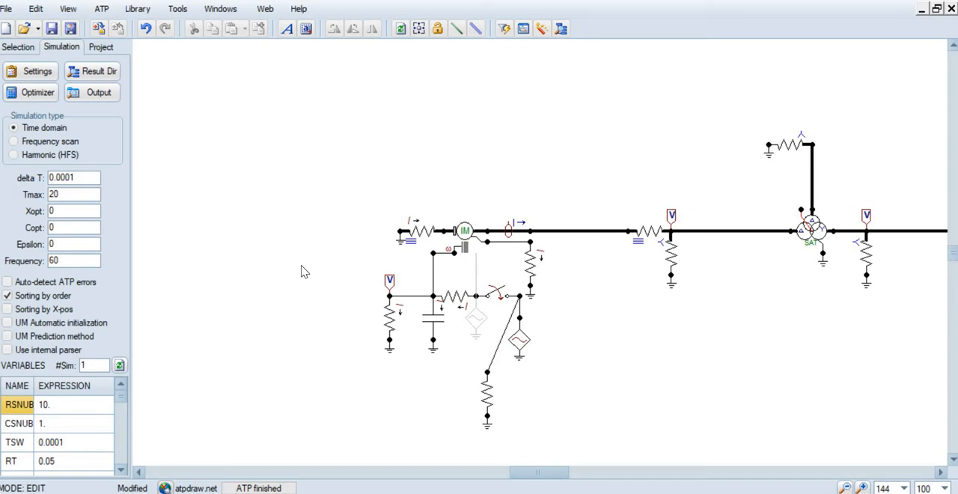
Open the attributes of the circuit's connected induction machine and examine its stator coupling options, pole pairs and frequency
{"action": "double_click", "coordinate": [465, 233]}
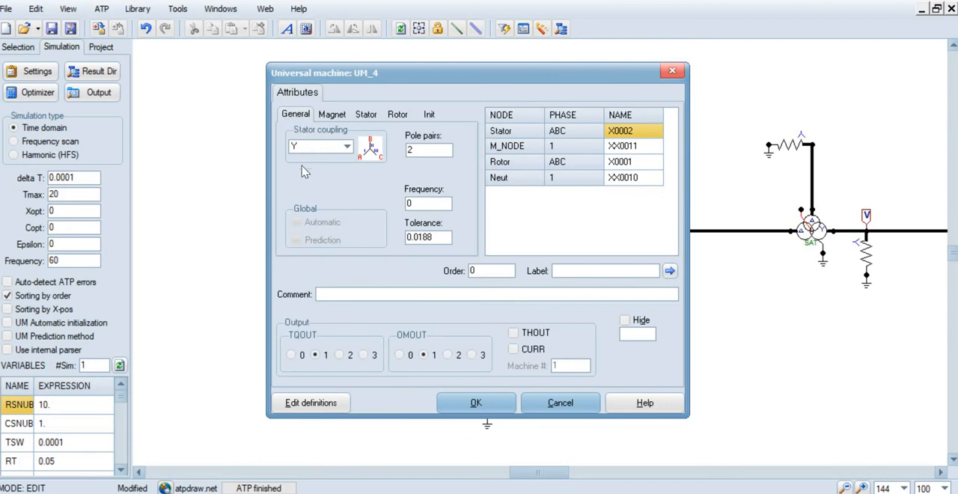
{"action": "left_click", "coordinate": [347, 147]}
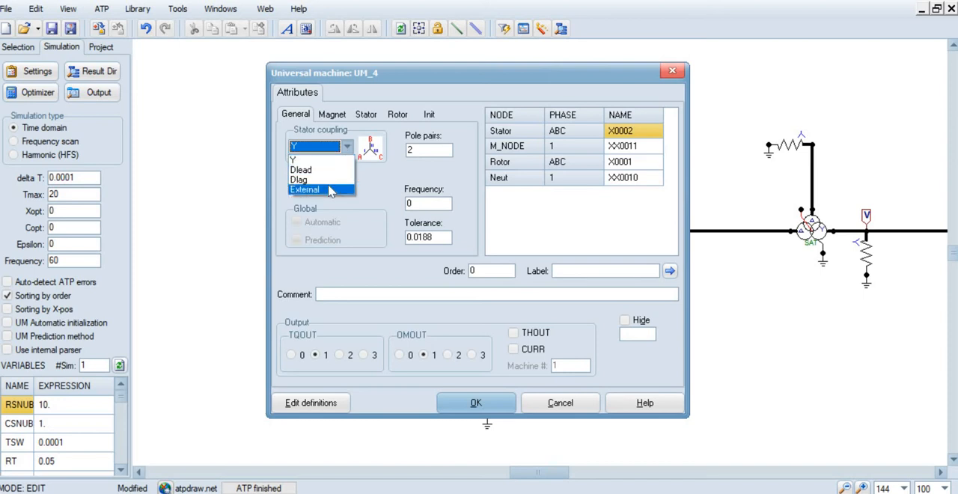
{"action": "left_click", "coordinate": [350, 146]}
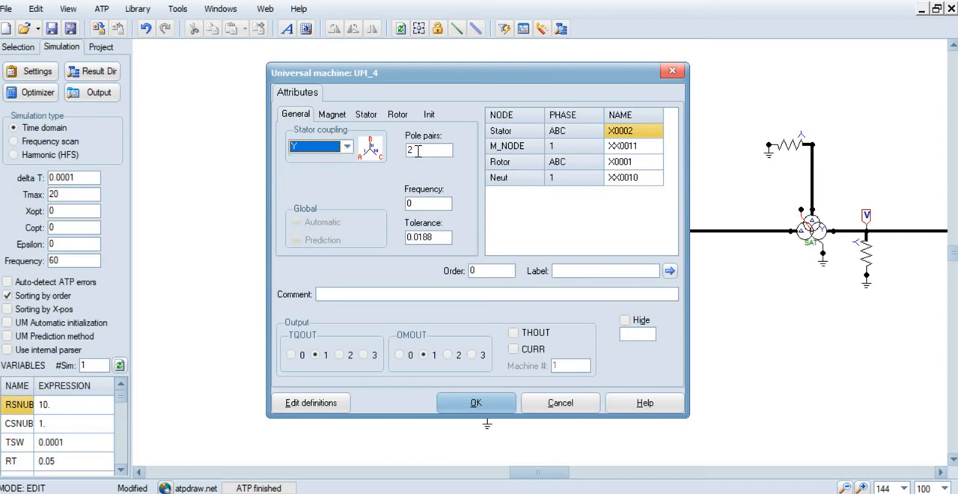
{"action": "left_click", "coordinate": [417, 151]}
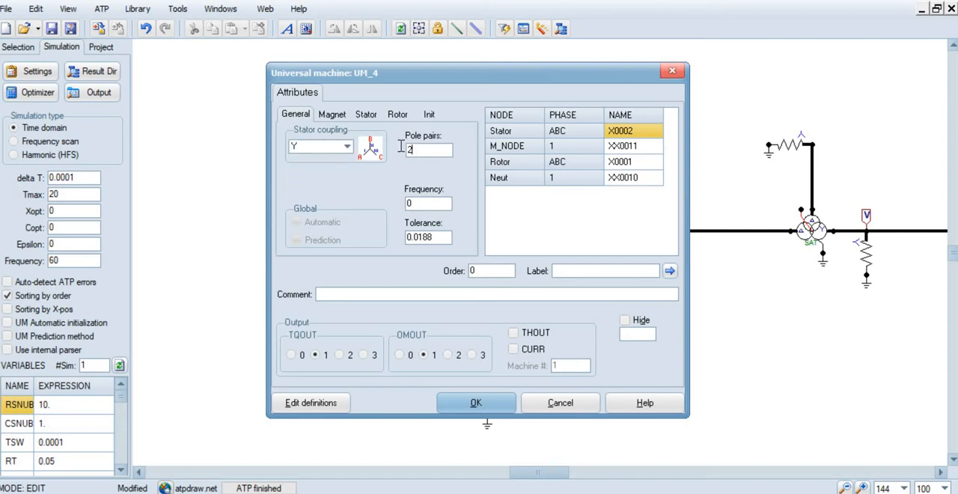
{"action": "left_click_drag", "start_coordinate": [401, 146], "coordinate": [404, 152]}
{"action": "left_click_drag", "start_coordinate": [431, 201], "coordinate": [407, 201]}
Examine the machine's magnetizing inductances LMUD and LMUQ
{"action": "left_click", "coordinate": [331, 114]}
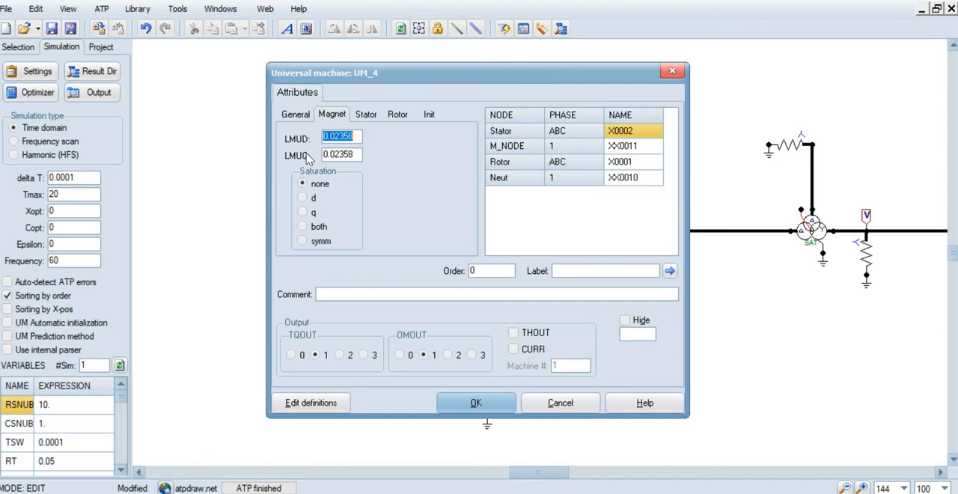
{"action": "left_click", "coordinate": [352, 138]}
{"action": "left_click", "coordinate": [352, 138]}
{"action": "left_click", "coordinate": [355, 155]}
{"action": "left_click", "coordinate": [355, 140]}
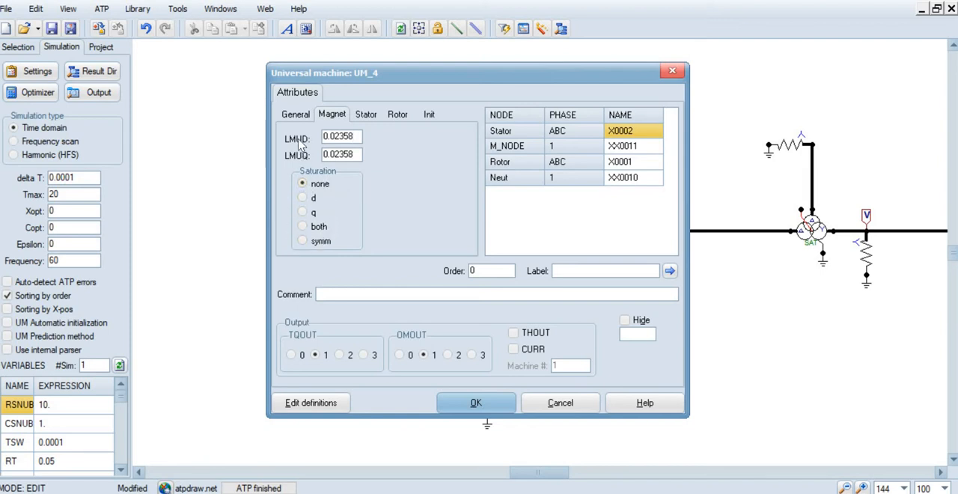
Preview the machine's saturation options d, q, both and symm, and set saturation back to none
{"action": "left_click", "coordinate": [303, 198]}
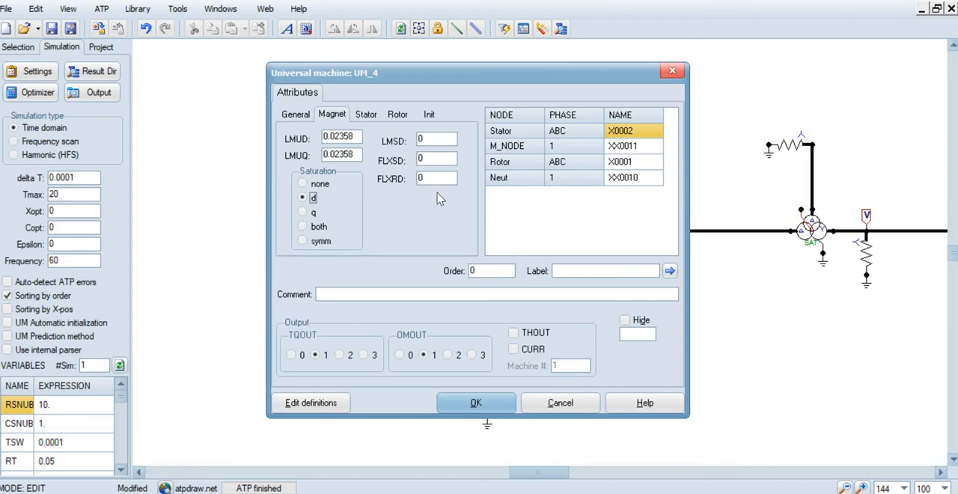
{"action": "left_click", "coordinate": [302, 212]}
{"action": "left_click", "coordinate": [303, 226]}
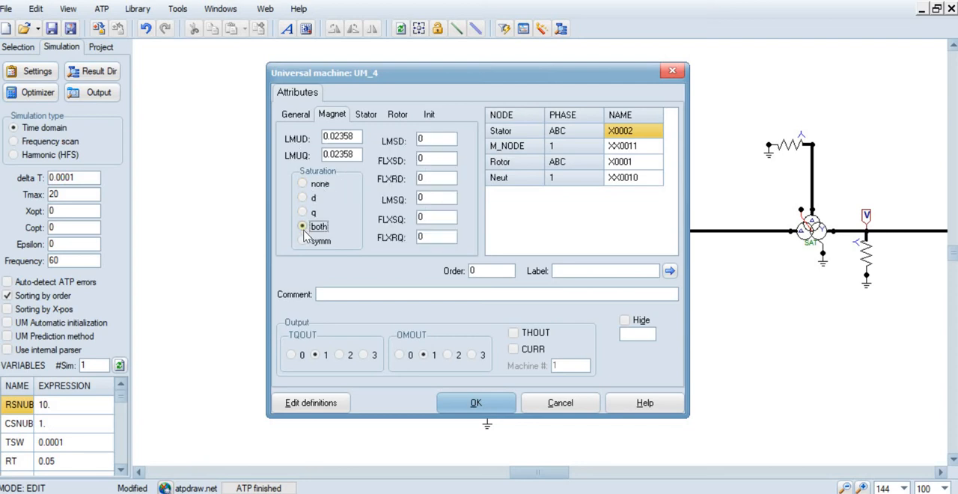
{"action": "left_click", "coordinate": [302, 241]}
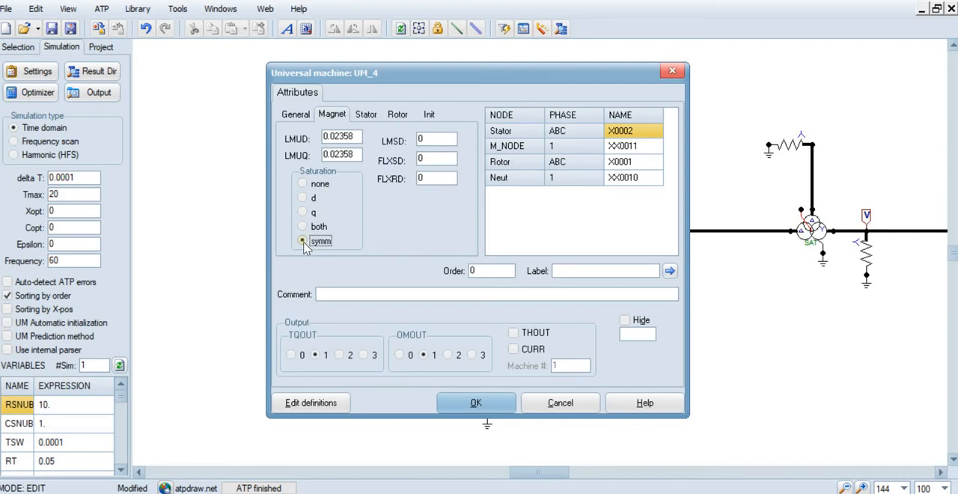
{"action": "left_click", "coordinate": [303, 184]}
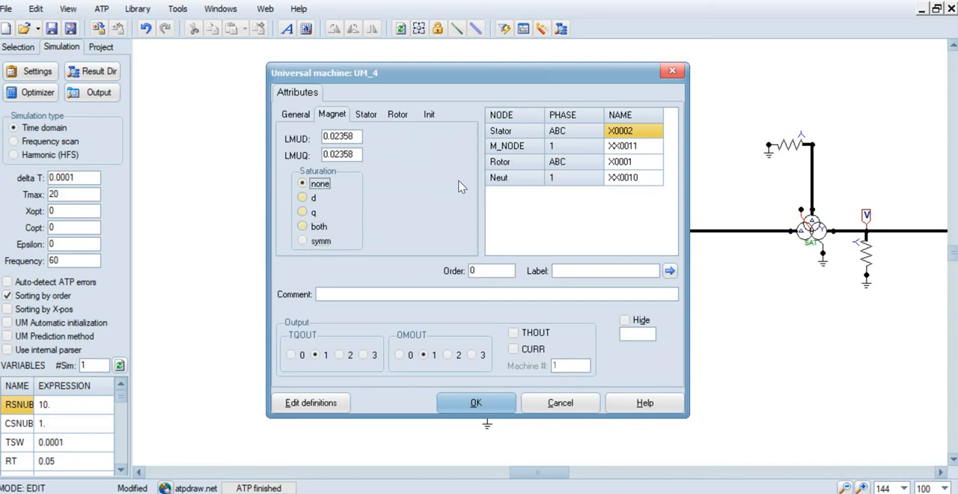
Examine the d- and q-axis resistances and inductances of the machine's stator
{"action": "left_click", "coordinate": [374, 117]}
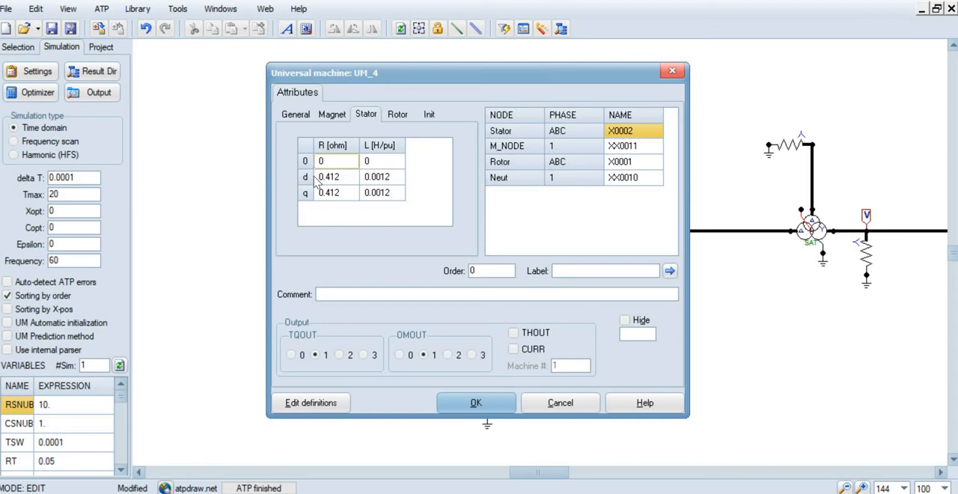
{"action": "left_click", "coordinate": [334, 193]}
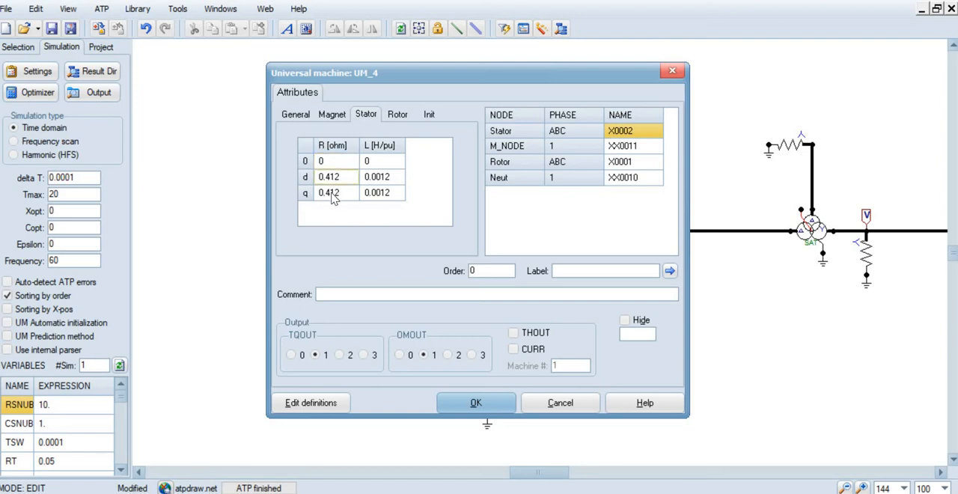
{"action": "left_click", "coordinate": [334, 183]}
{"action": "left_click", "coordinate": [346, 185]}
{"action": "left_click", "coordinate": [352, 197]}
{"action": "left_click", "coordinate": [381, 178]}
{"action": "left_click", "coordinate": [382, 198]}
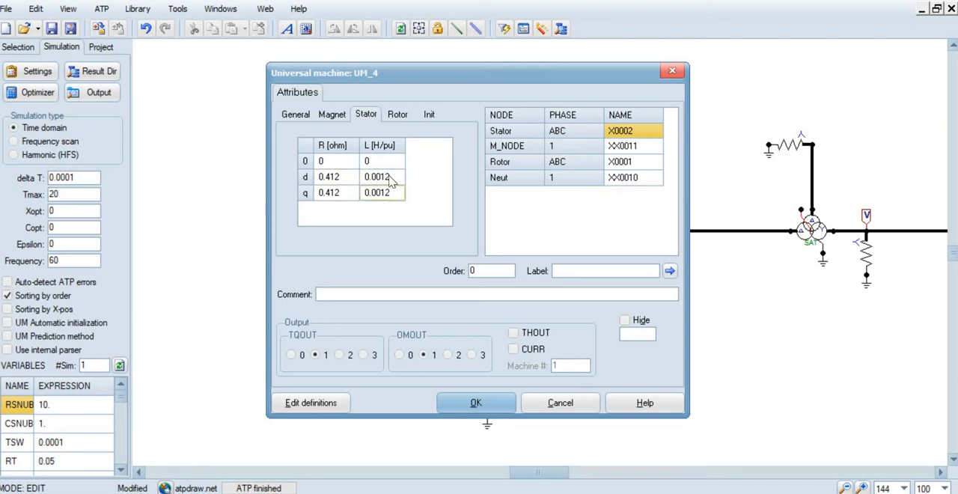
{"action": "left_click", "coordinate": [387, 179]}
{"action": "left_click", "coordinate": [387, 193]}
Examine the d- and q-axis resistances and inductances of the machine's rotor
{"action": "left_click", "coordinate": [403, 118]}
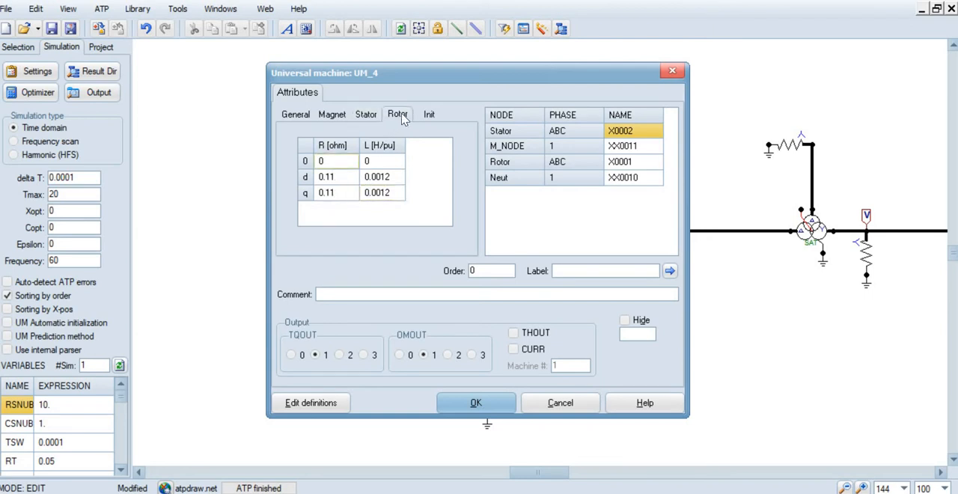
{"action": "left_click", "coordinate": [352, 181]}
{"action": "left_click", "coordinate": [393, 178]}
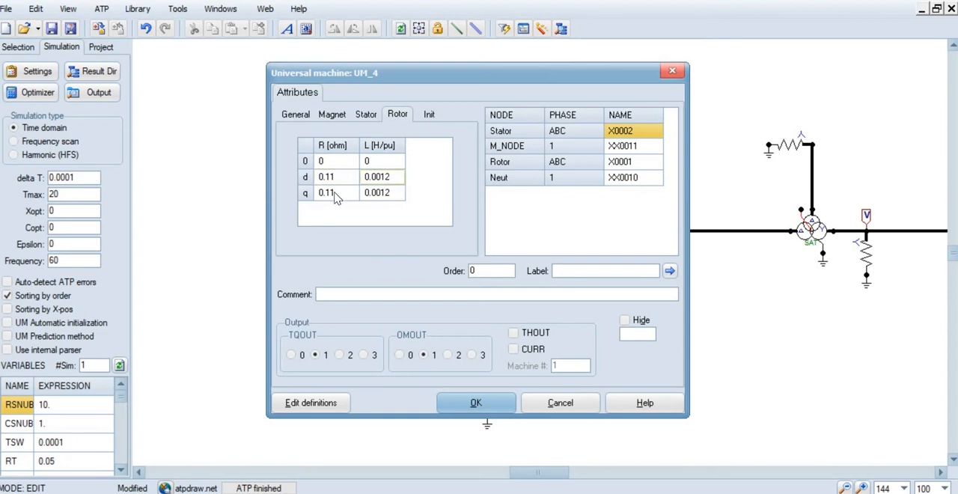
{"action": "left_click", "coordinate": [334, 193]}
{"action": "left_click", "coordinate": [372, 191]}
{"action": "left_click", "coordinate": [324, 181]}
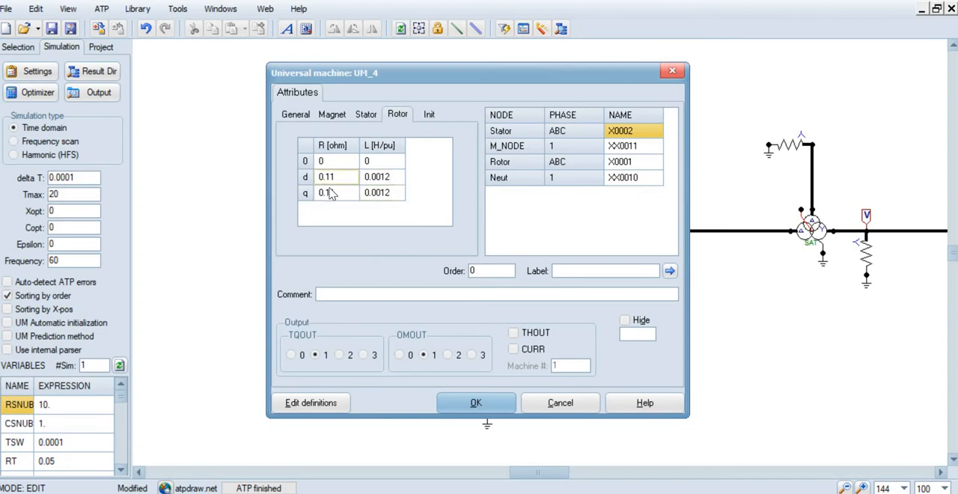
Examine the machine's initial stator and rotor currents, OMEGM, and its general and output settings, and close its attributes
{"action": "left_click", "coordinate": [429, 116]}
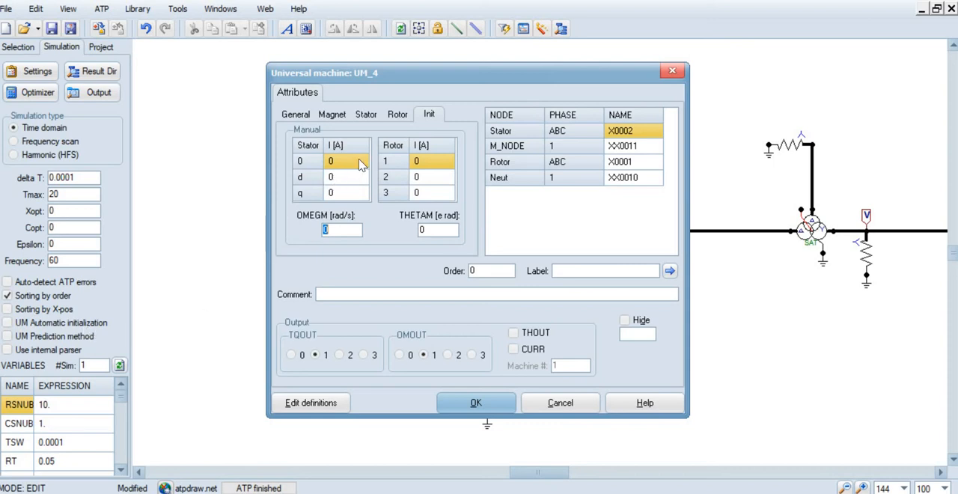
{"action": "left_click", "coordinate": [346, 179]}
{"action": "left_click", "coordinate": [340, 193]}
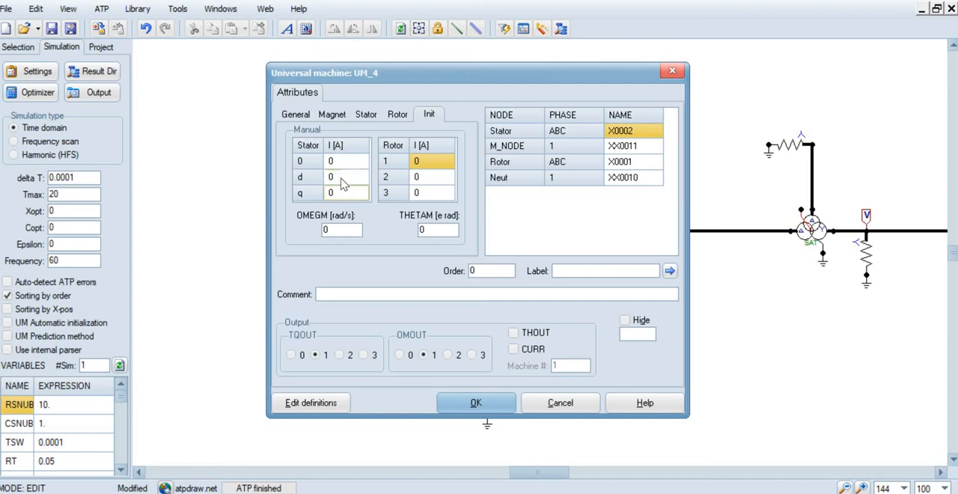
{"action": "left_click", "coordinate": [434, 162]}
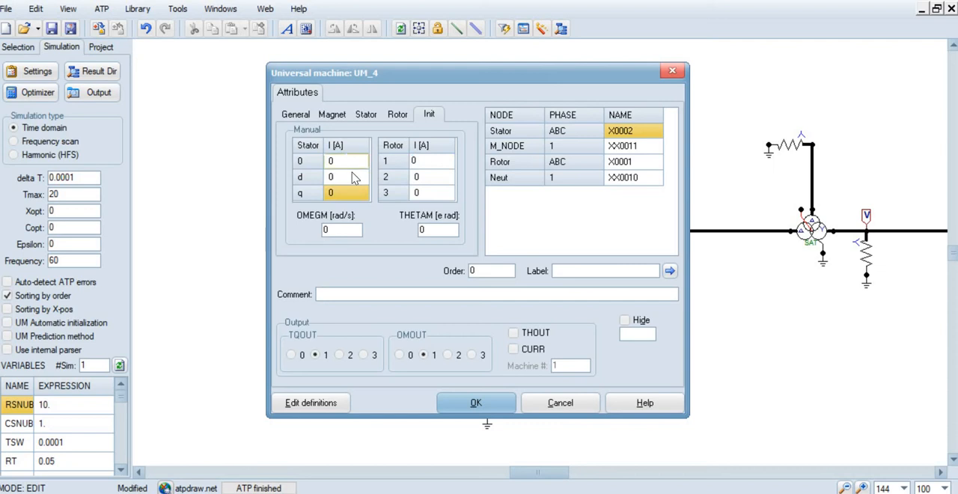
{"action": "left_click", "coordinate": [439, 162]}
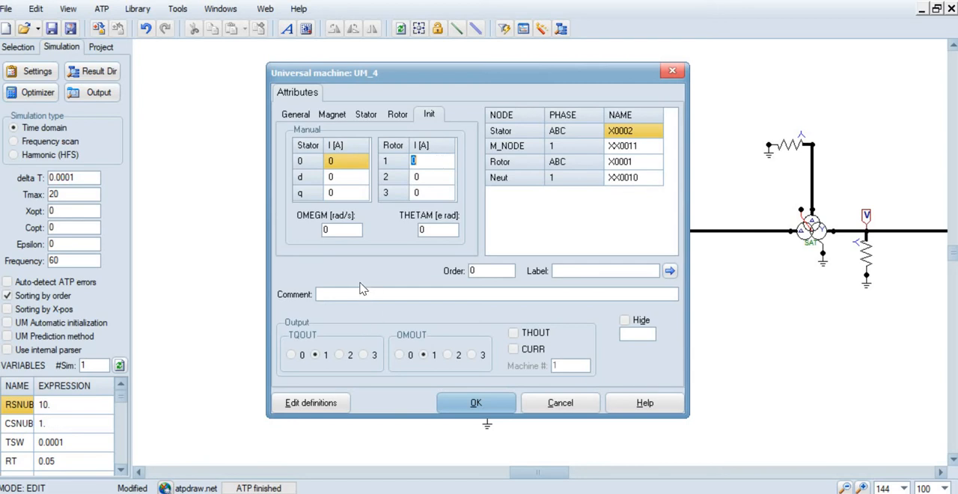
{"action": "left_click", "coordinate": [354, 232]}
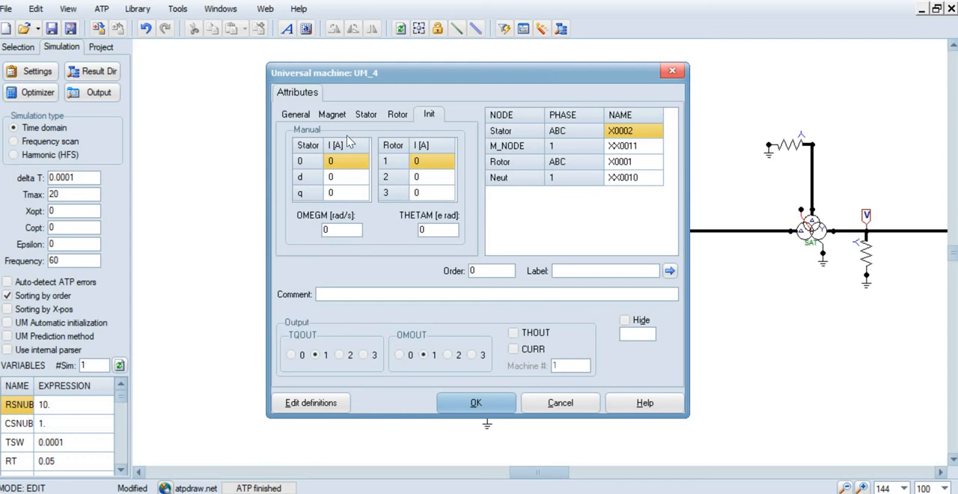
{"action": "left_click", "coordinate": [295, 114]}
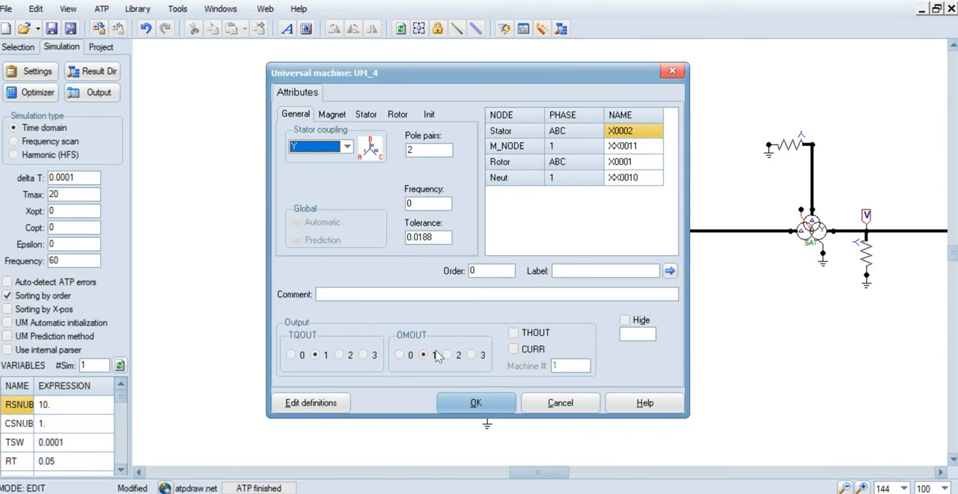
{"action": "left_click", "coordinate": [490, 404]}
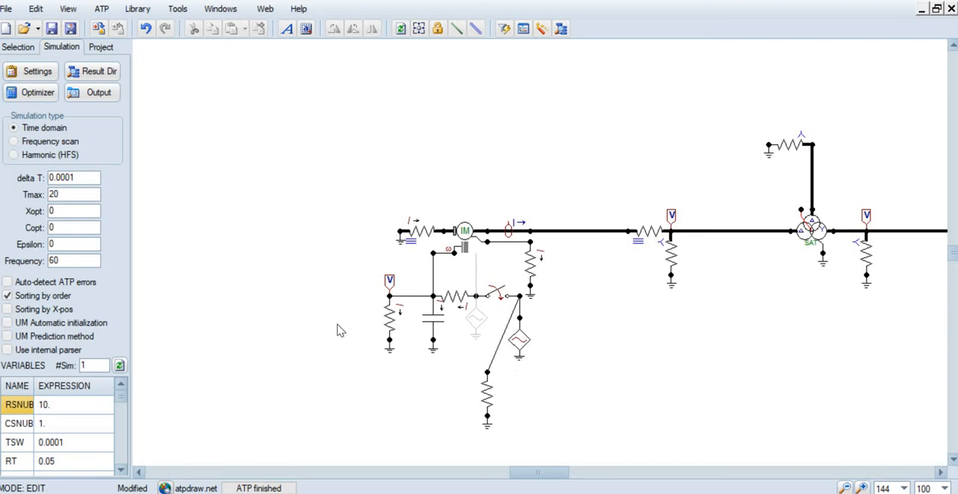
Examine the attributes of the grounded three-phase RLC3 branch on the machine's rotor side, and close them
{"action": "double_click", "coordinate": [428, 236]}
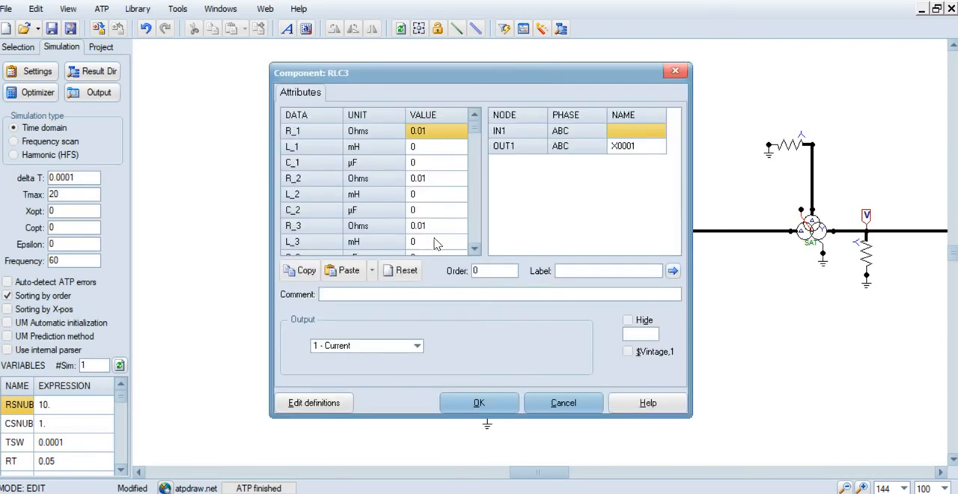
{"action": "left_click", "coordinate": [479, 404]}
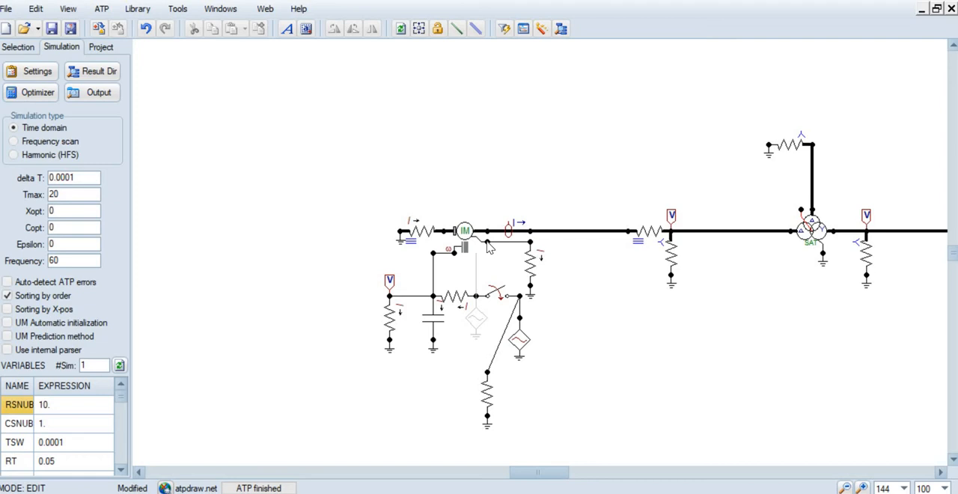
Examine the machine's neutral node data and the attributes of the resistor grounding that neutral, and close them
{"action": "right_click", "coordinate": [487, 242]}
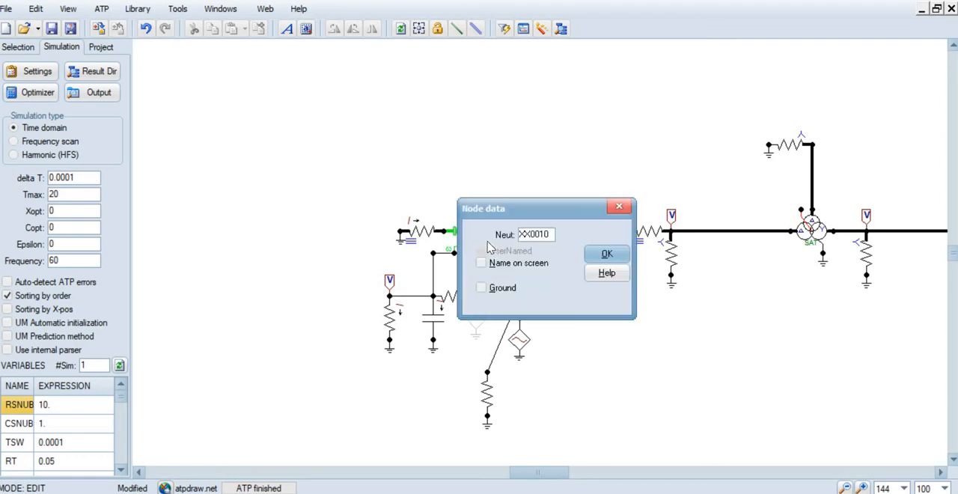
{"action": "left_click", "coordinate": [610, 254]}
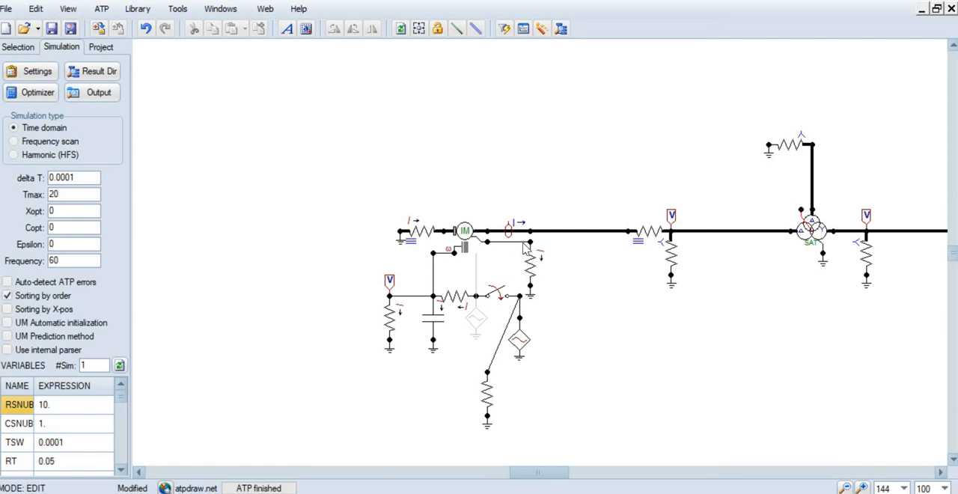
{"action": "right_click", "coordinate": [536, 270]}
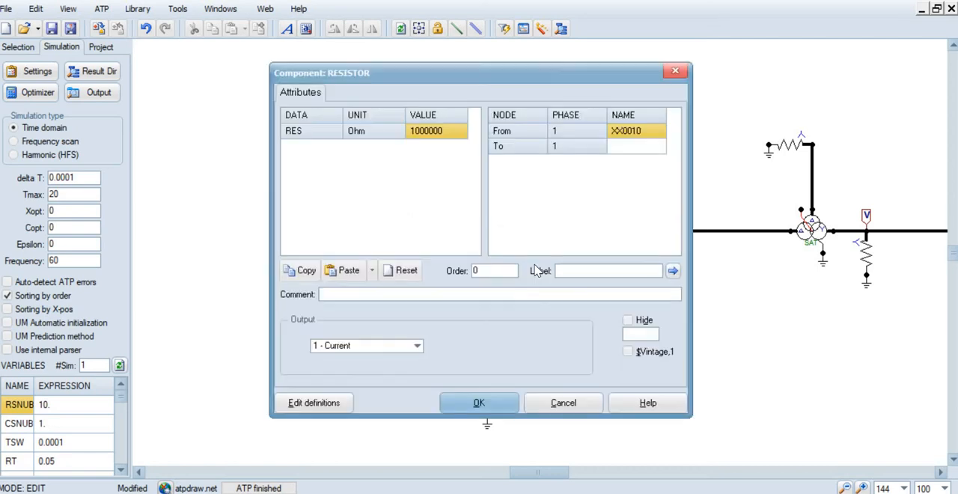
{"action": "left_click", "coordinate": [492, 407]}
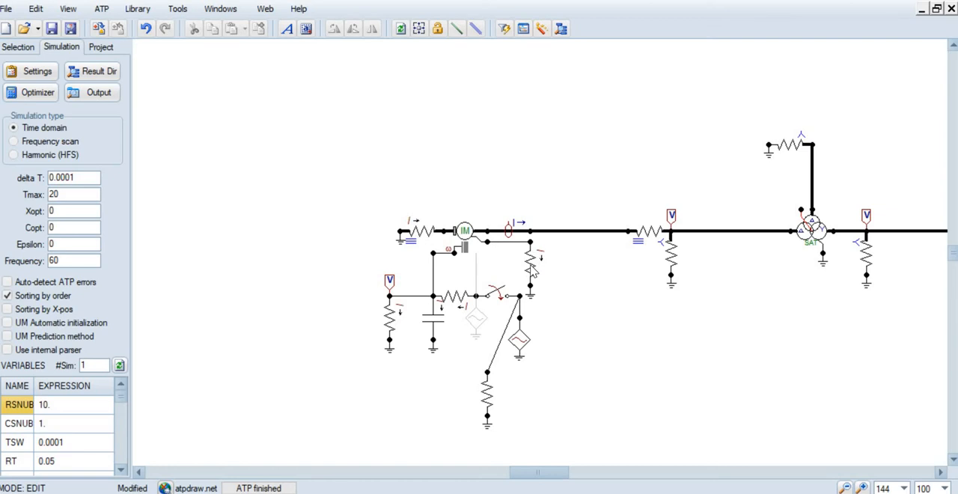
{"action": "double_click", "coordinate": [531, 266]}
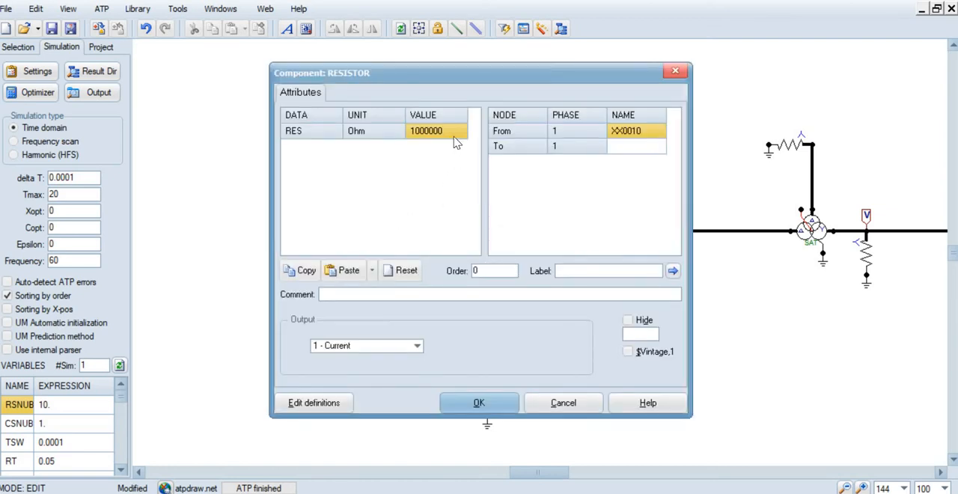
{"action": "left_click", "coordinate": [499, 404]}
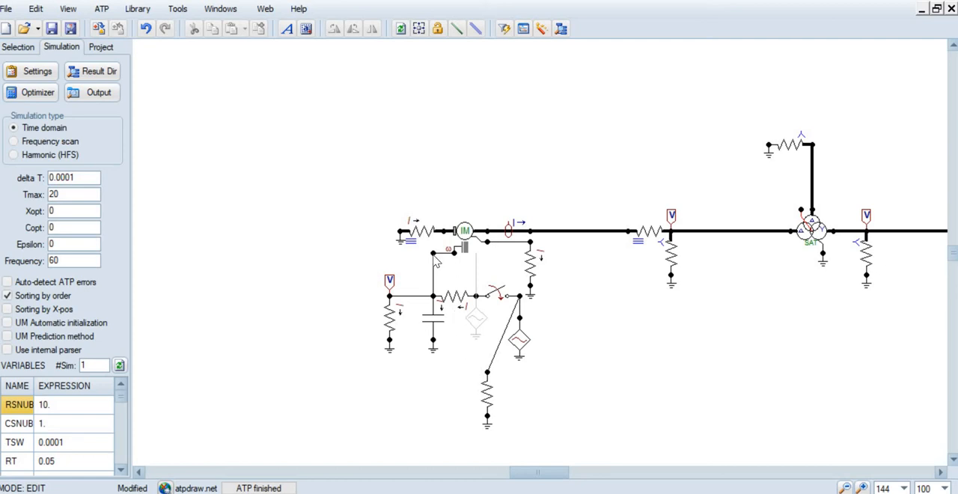
Check the machine's M_NODE data, and outline the mechanical network's components below the machine by selecting and deselecting them
{"action": "right_click", "coordinate": [456, 258]}
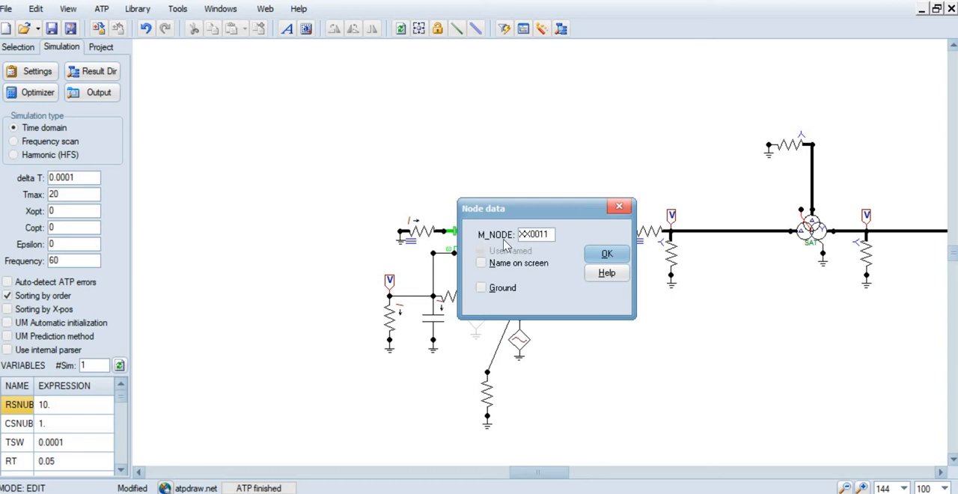
{"action": "left_click", "coordinate": [608, 256]}
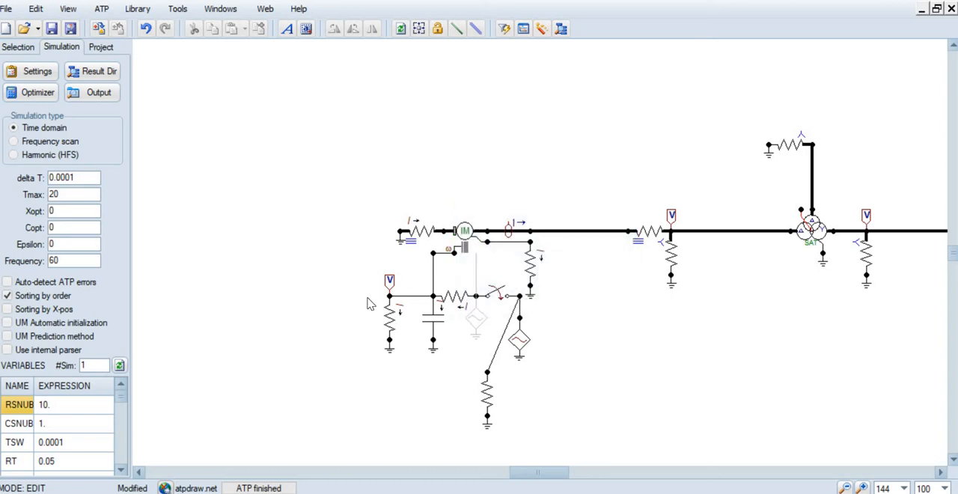
{"action": "left_click_drag", "start_coordinate": [359, 274], "coordinate": [533, 438]}
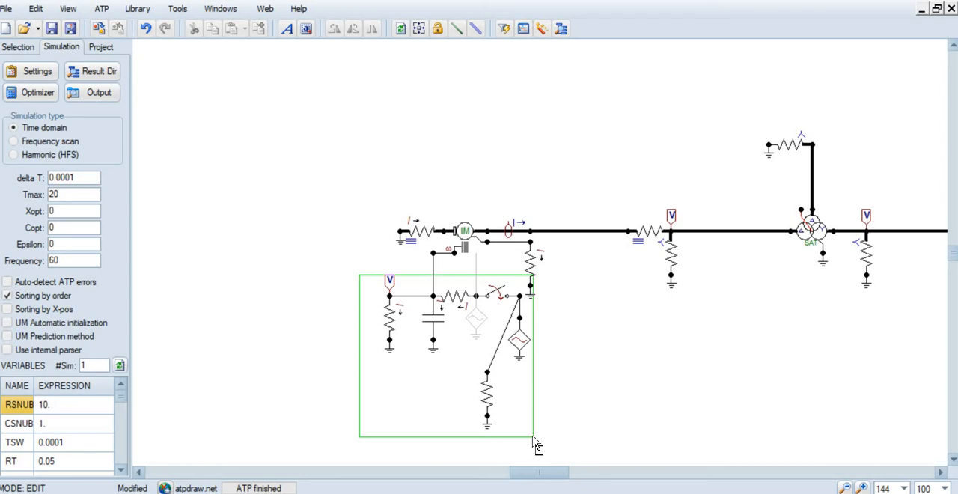
{"action": "left_click_drag", "start_coordinate": [533, 438], "coordinate": [534, 438]}
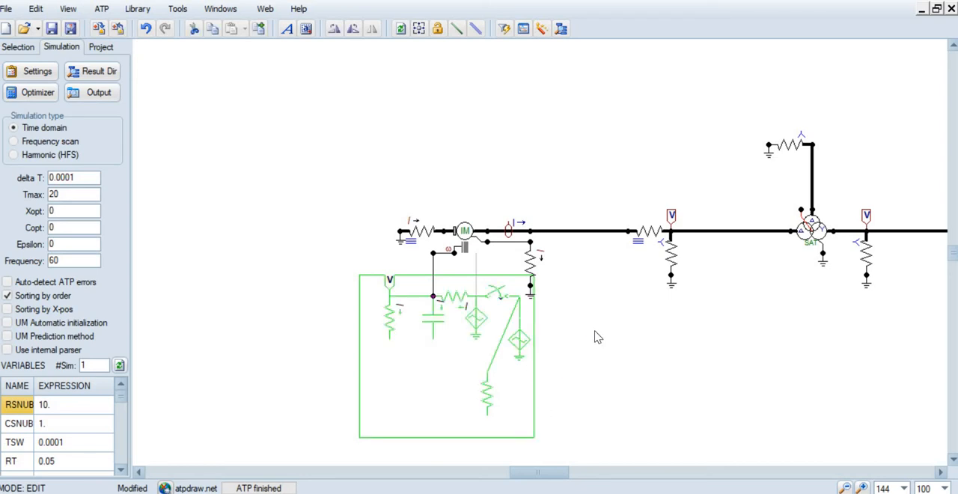
{"action": "left_click", "coordinate": [597, 336]}
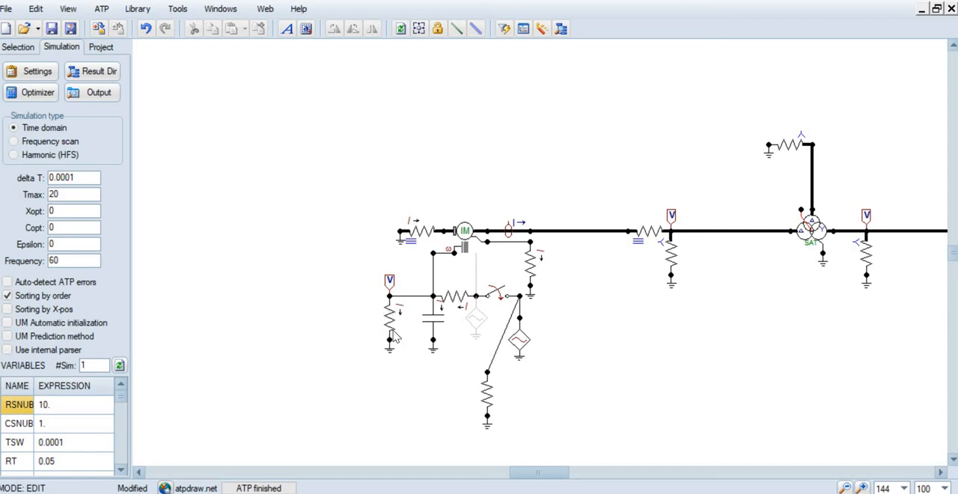
Examine the attributes of the mechanical network's series resistor, its time-controlled switch and the grounded resistor beyond the switch
{"action": "double_click", "coordinate": [458, 303]}
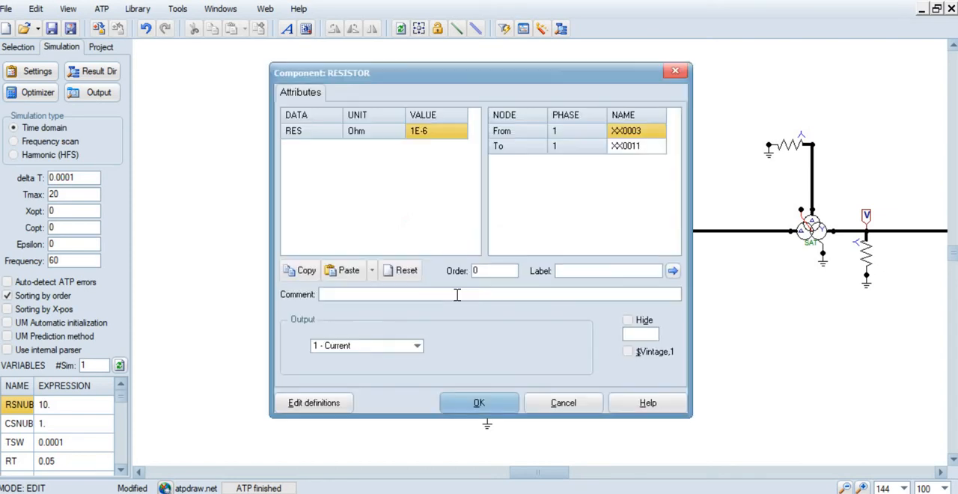
{"action": "left_click", "coordinate": [481, 403]}
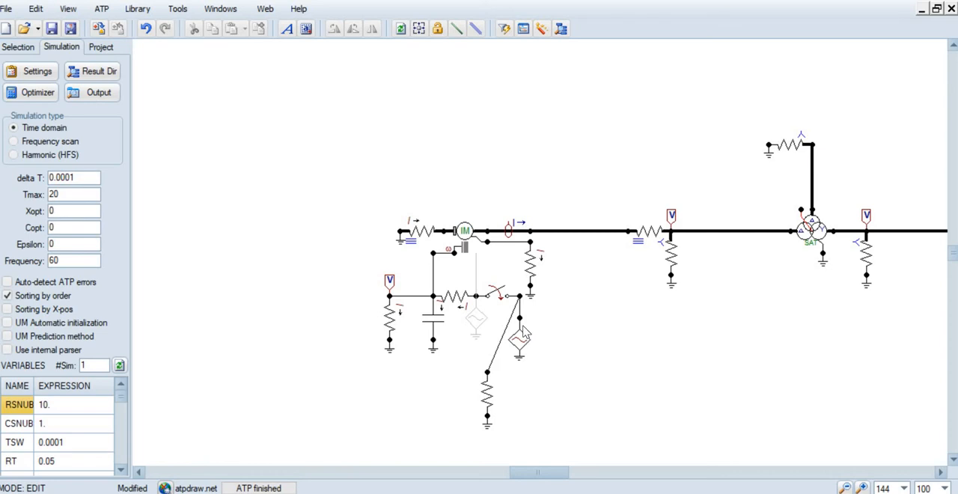
{"action": "double_click", "coordinate": [500, 295]}
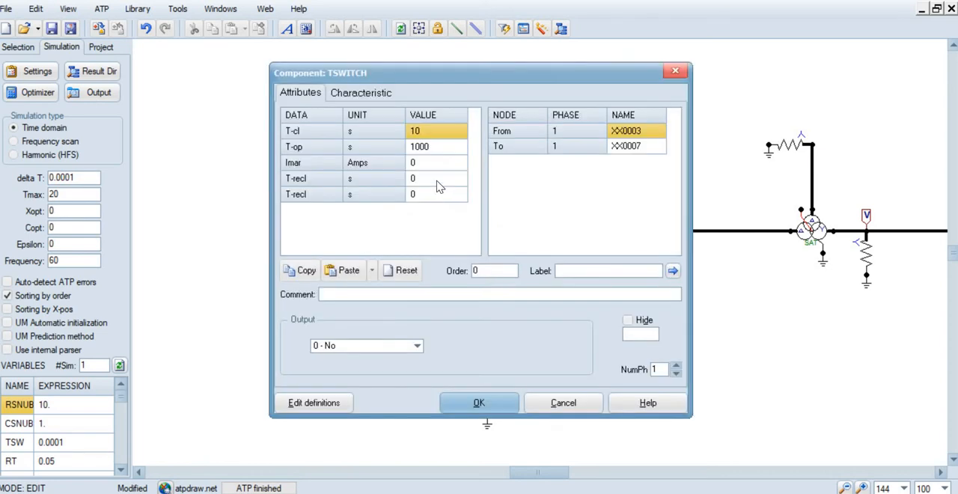
{"action": "left_click", "coordinate": [504, 394]}
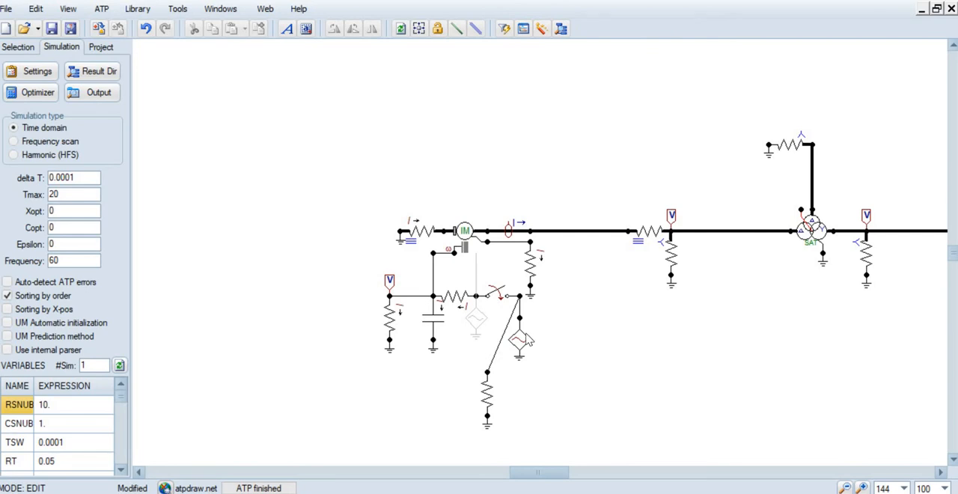
{"action": "double_click", "coordinate": [487, 400]}
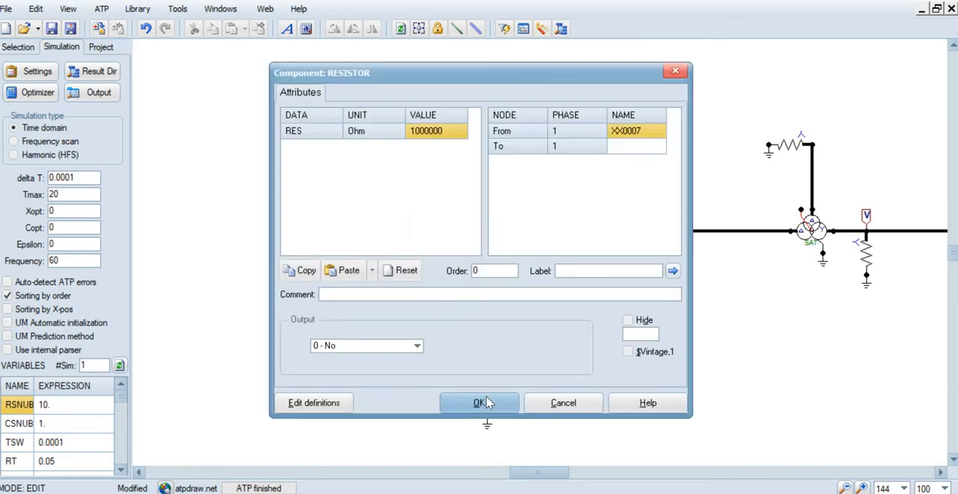
{"action": "left_click", "coordinate": [479, 405]}
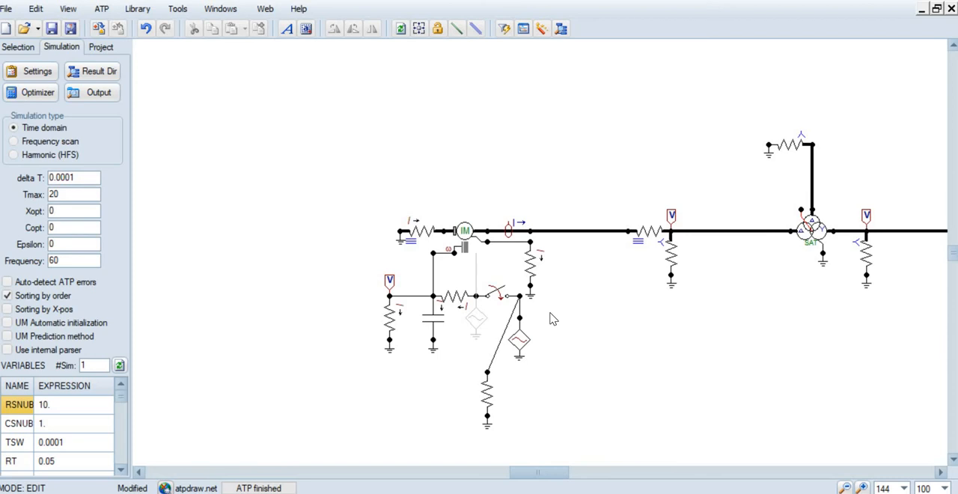
Read the electrical equivalents of the mechanical network in the UM_4 machine's help, and close the help and attributes
{"action": "double_click", "coordinate": [462, 232]}
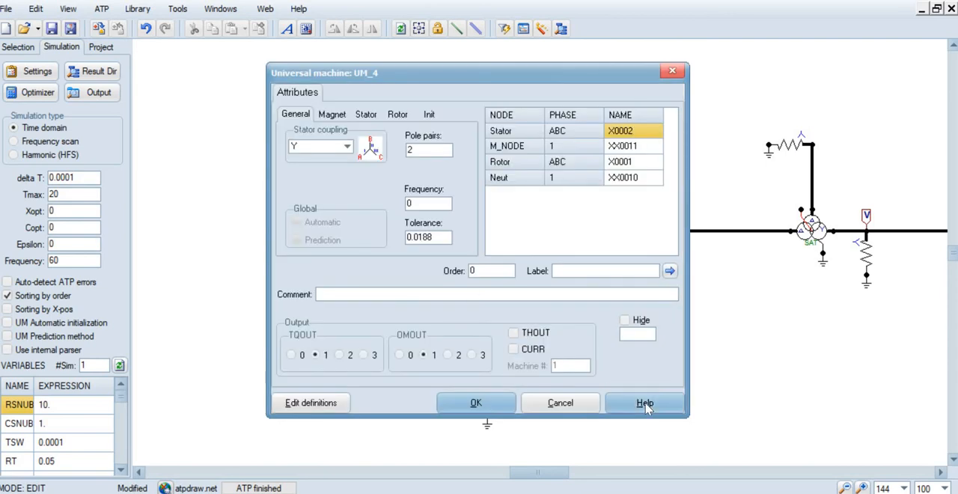
{"action": "left_click", "coordinate": [641, 402]}
{"action": "scroll", "coordinate": [597, 362], "scroll_direction": "down", "scroll_amount": 15}
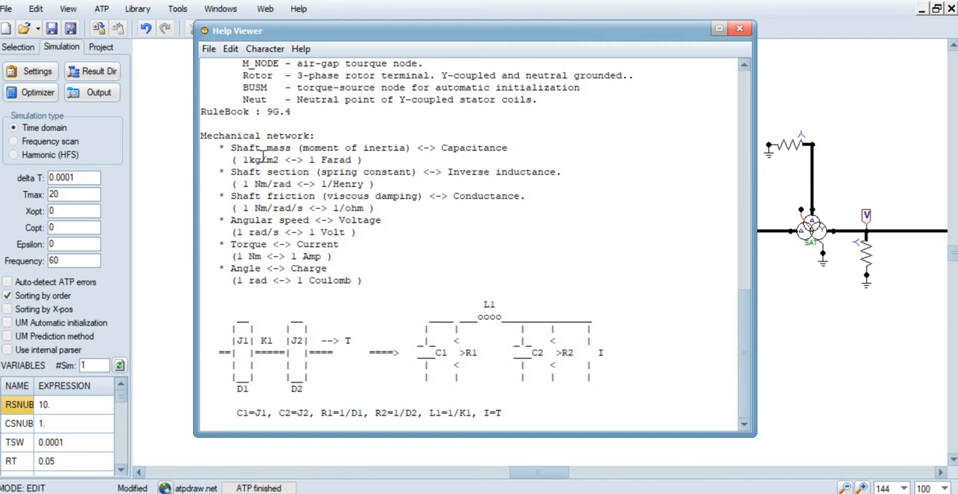
{"action": "left_click_drag", "start_coordinate": [262, 159], "coordinate": [267, 159]}
{"action": "left_click", "coordinate": [287, 161]}
{"action": "left_click_drag", "start_coordinate": [309, 159], "coordinate": [353, 159]}
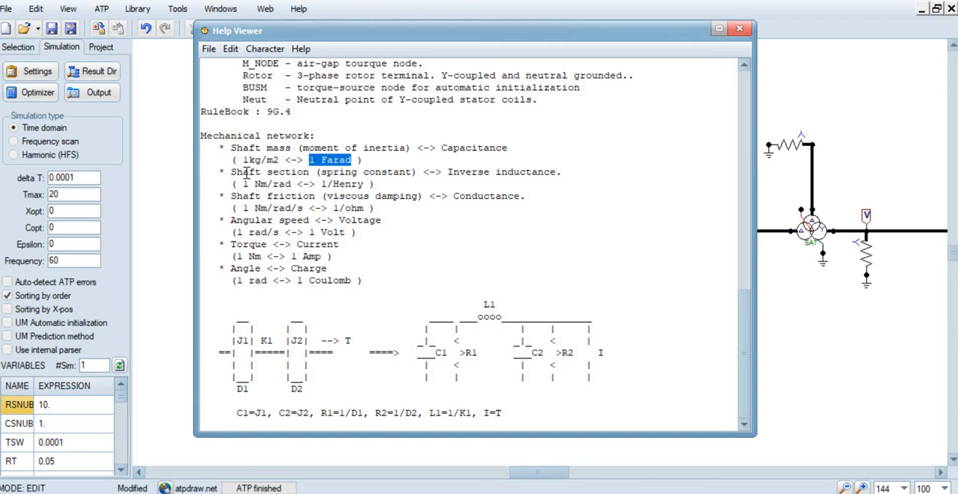
{"action": "left_click", "coordinate": [247, 173]}
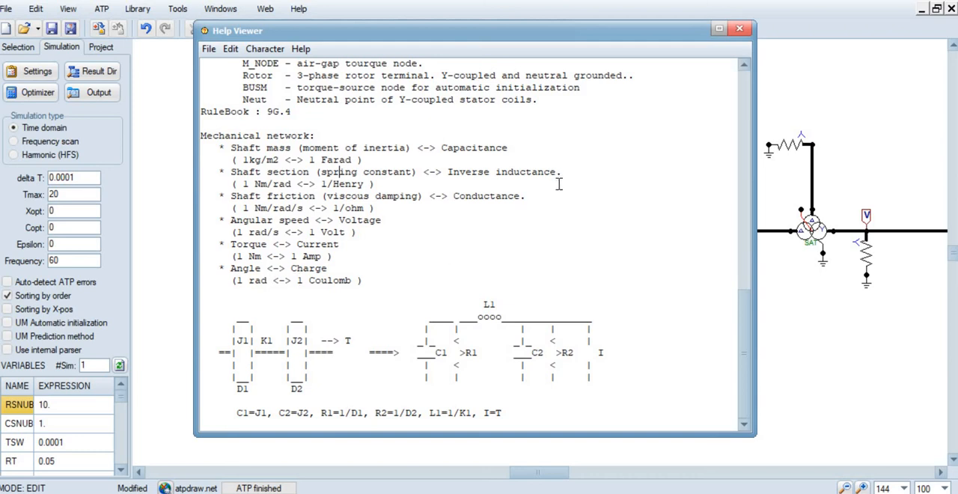
{"action": "left_click", "coordinate": [741, 29]}
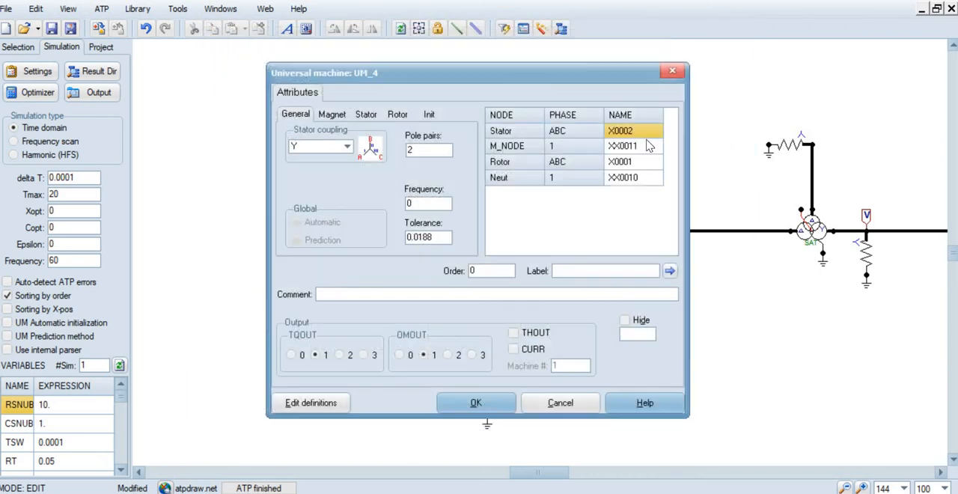
{"action": "left_click", "coordinate": [473, 400]}
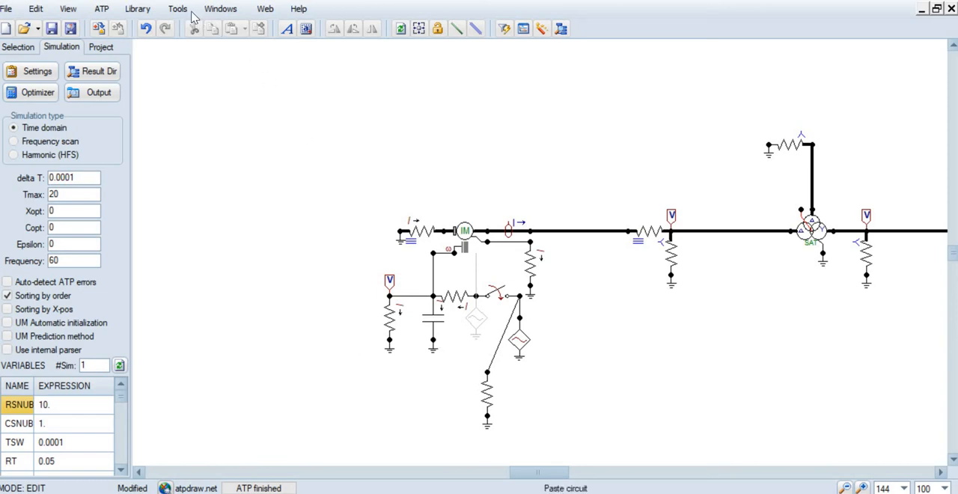
Make the ATP file Motor_ind_bobinado.atp in the Área de Trabalho folder and run the ATP simulation
{"action": "left_click", "coordinate": [99, 10]}
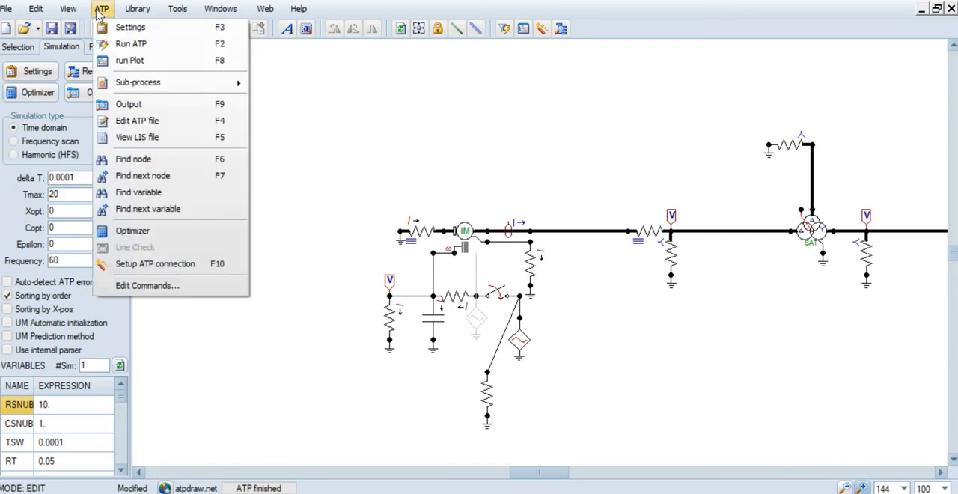
{"action": "mouse_move", "coordinate": [137, 90]}
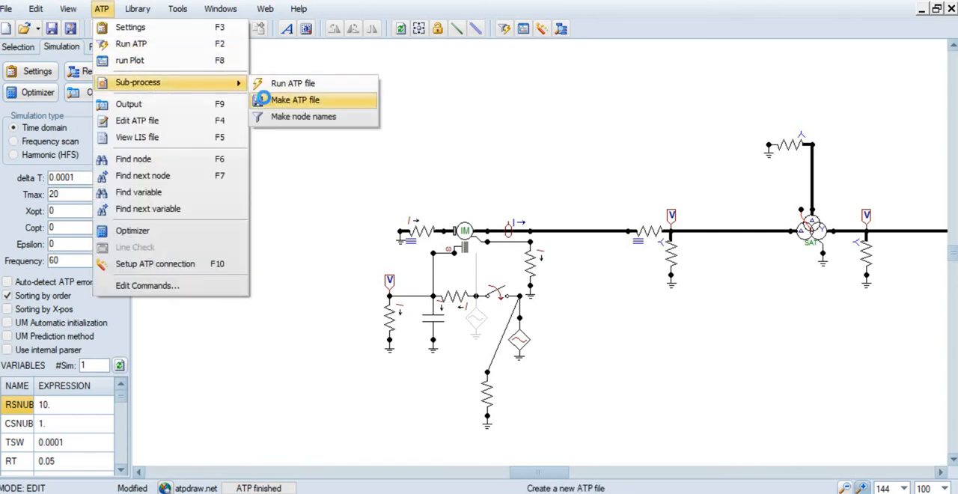
{"action": "left_click", "coordinate": [295, 100]}
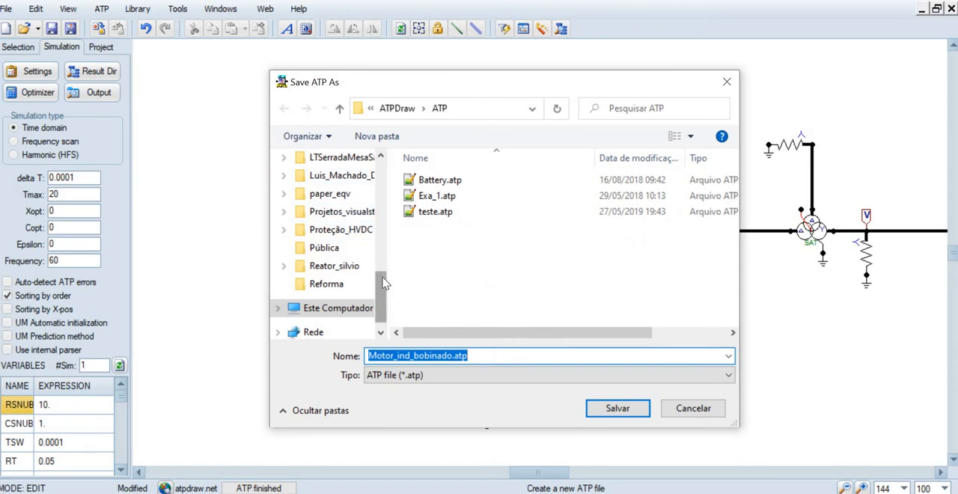
{"action": "scroll", "coordinate": [334, 195], "scroll_direction": "up", "scroll_amount": 5}
{"action": "left_click", "coordinate": [334, 194]}
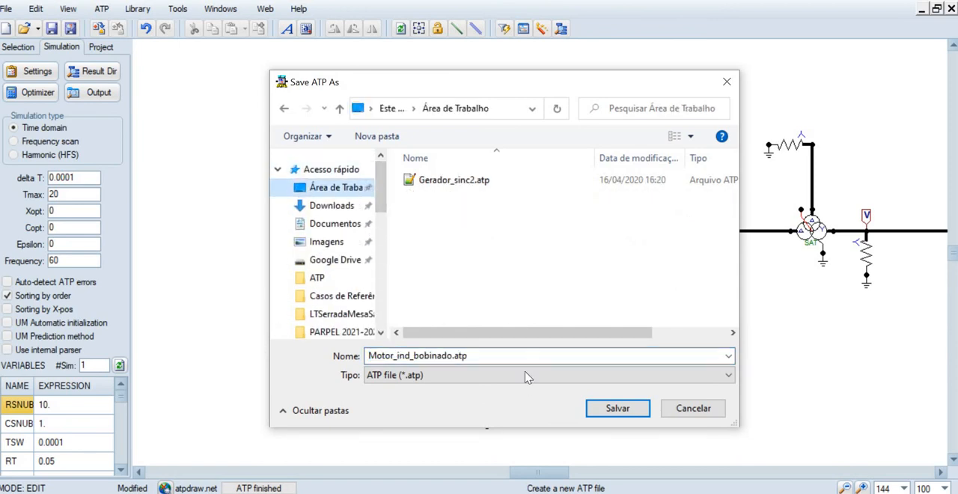
{"action": "left_click", "coordinate": [612, 407]}
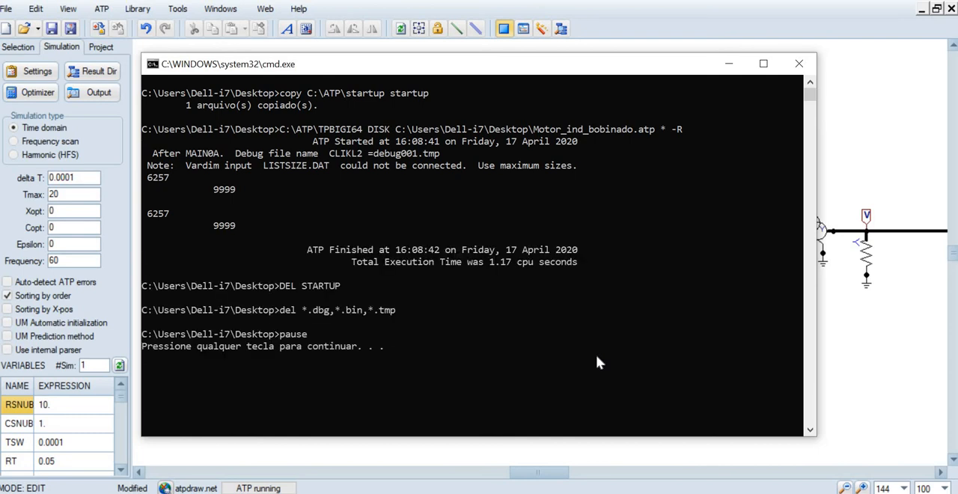
{"action": "key", "text": "Return"}
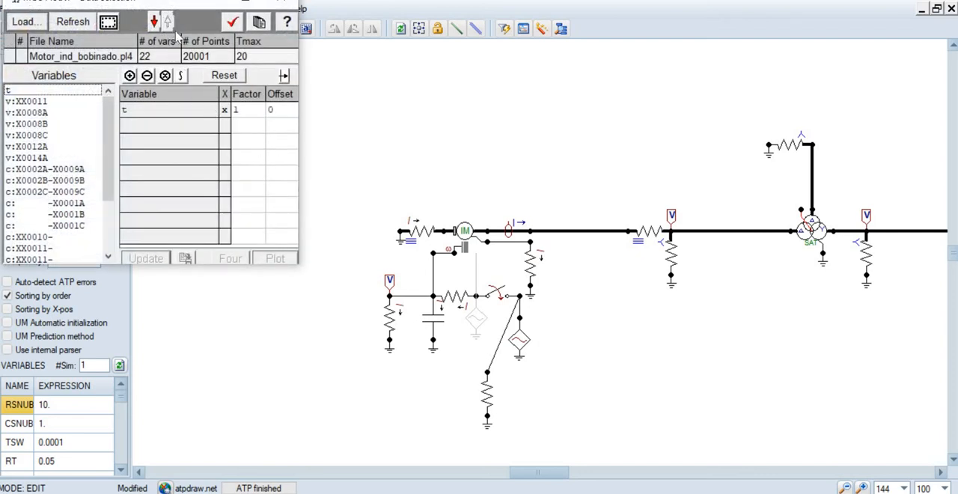
Plot the machine torque variable u1:TQGEN against time from Motor_ind_bobinado.pl4 in MC's PlotXY
{"action": "left_click_drag", "start_coordinate": [163, 8], "coordinate": [230, 51]}
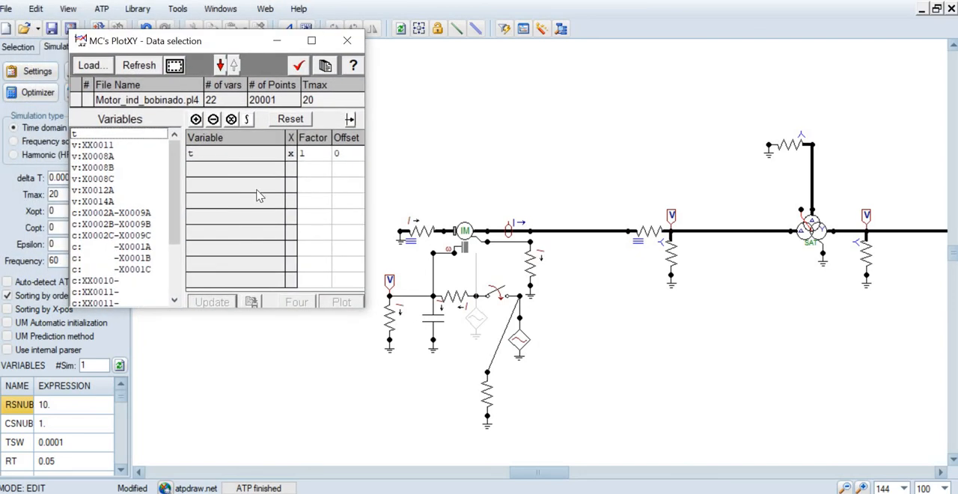
{"action": "left_click_drag", "start_coordinate": [179, 200], "coordinate": [183, 161]}
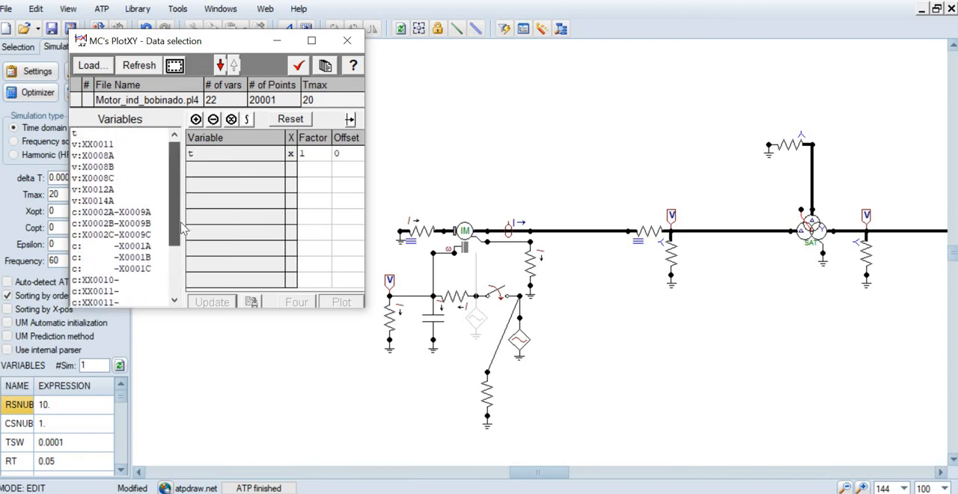
{"action": "scroll", "coordinate": [183, 228], "scroll_direction": "down", "scroll_amount": 3}
{"action": "left_click", "coordinate": [103, 282]}
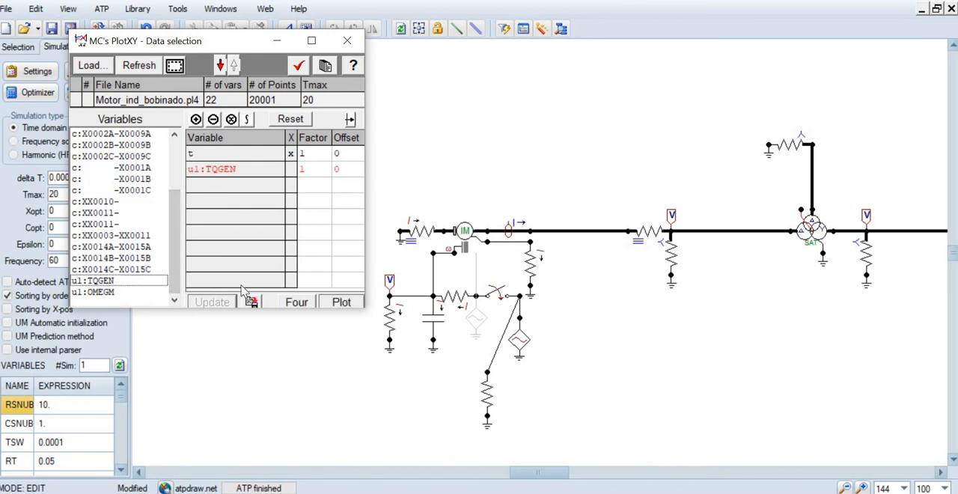
{"action": "left_click", "coordinate": [340, 303]}
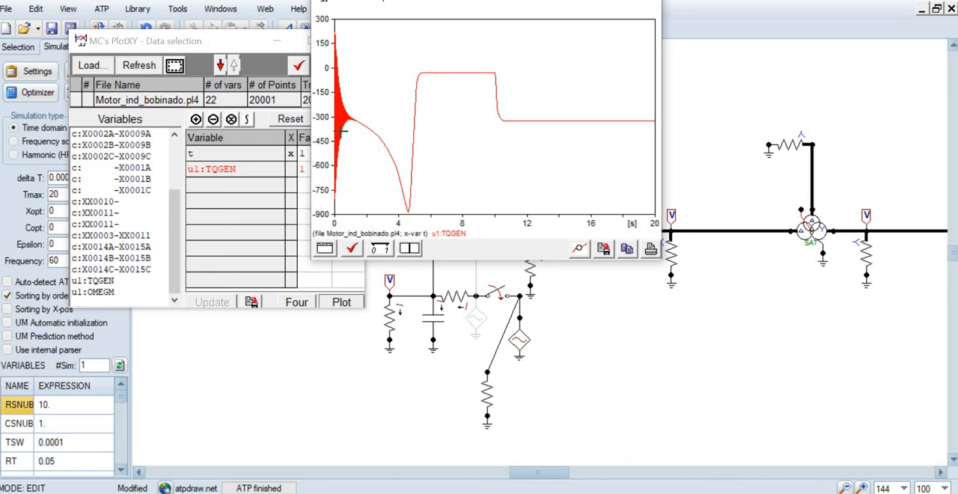
Replot u1:TQGEN against time with a factor of -1, and read the torque with the plot cursor at about 13.2 s
{"action": "left_click", "coordinate": [250, 45]}
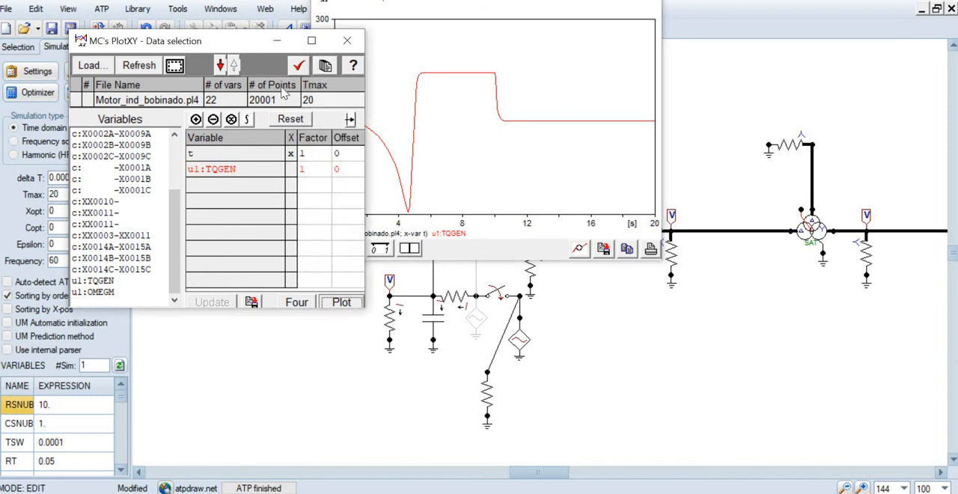
{"action": "left_click", "coordinate": [317, 174]}
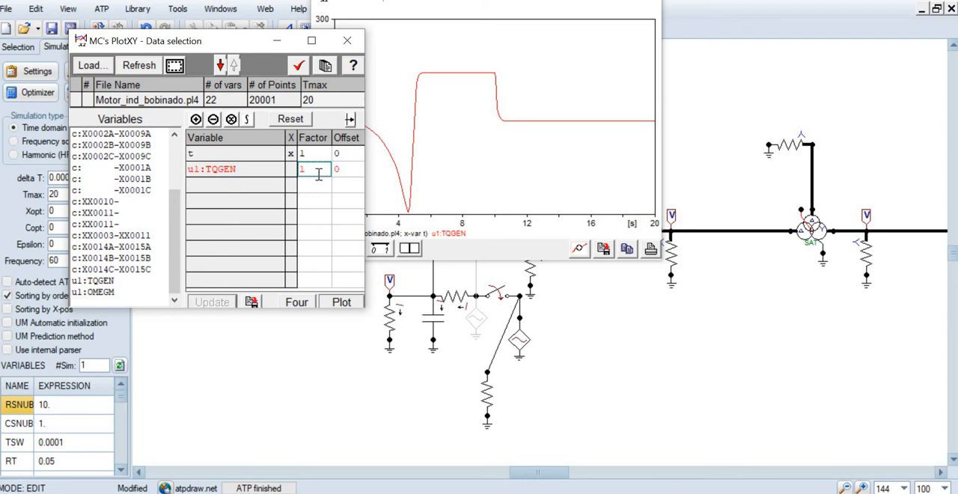
{"action": "type", "text": "-1"}
{"action": "left_click", "coordinate": [342, 301]}
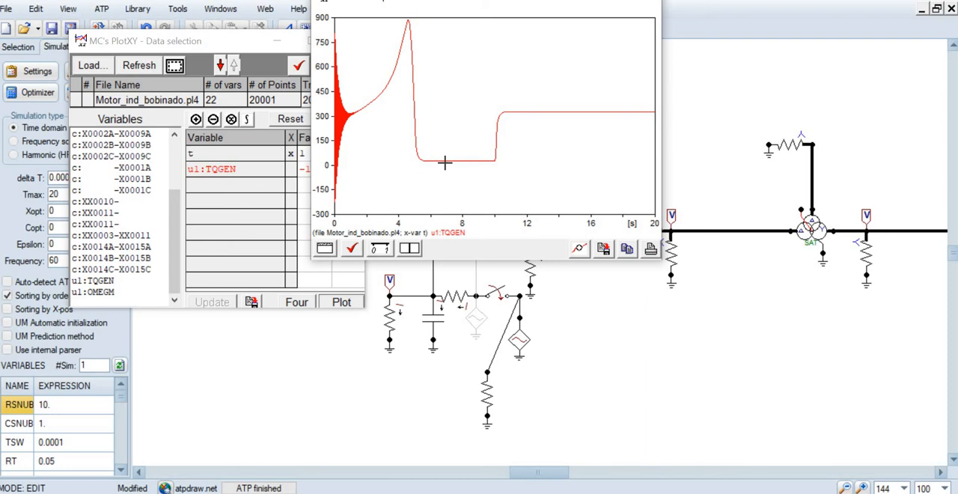
{"action": "left_click", "coordinate": [411, 249]}
{"action": "left_click_drag", "start_coordinate": [496, 176], "coordinate": [545, 178]}
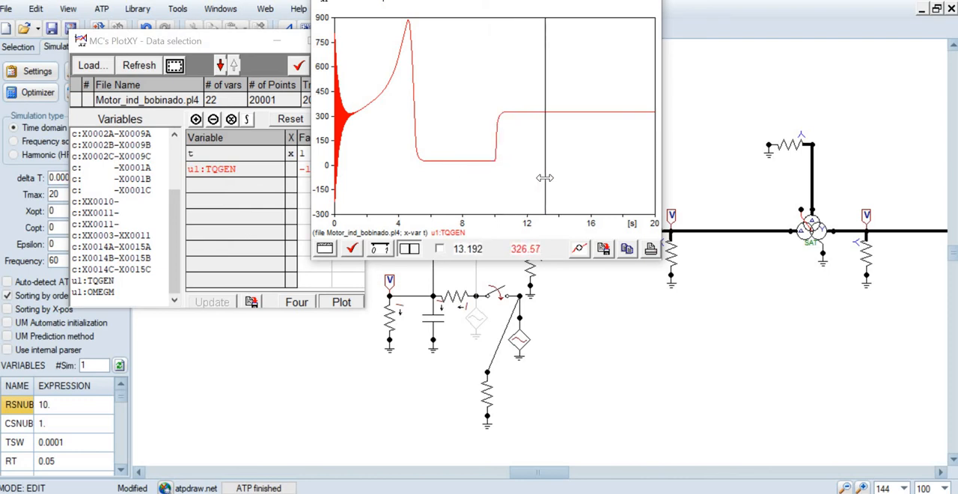
Replace the torque with u1:OMEGM in the plot, and read the speed with the cursor at about 8 s and 16.2 s
{"action": "left_click", "coordinate": [223, 170]}
{"action": "left_click", "coordinate": [92, 292]}
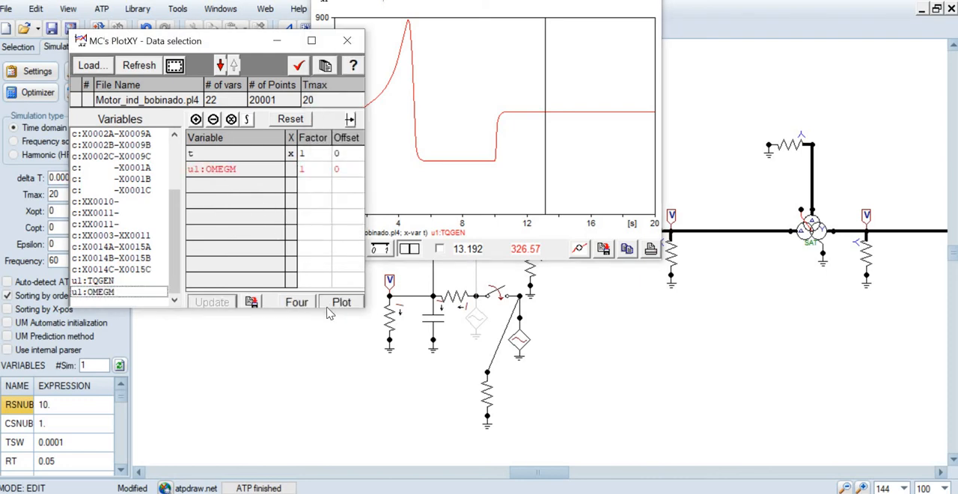
{"action": "left_click", "coordinate": [333, 302]}
{"action": "left_click_drag", "start_coordinate": [494, 155], "coordinate": [459, 173]}
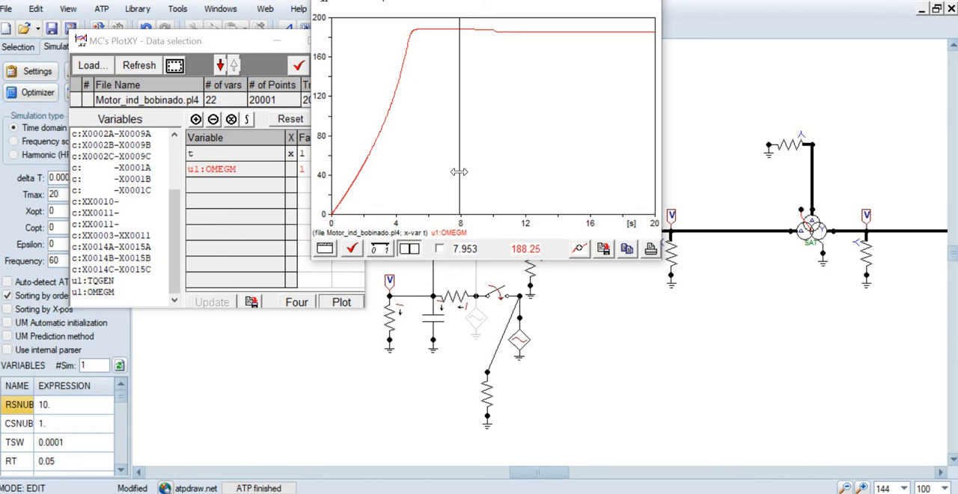
{"action": "left_click_drag", "start_coordinate": [458, 172], "coordinate": [595, 175]}
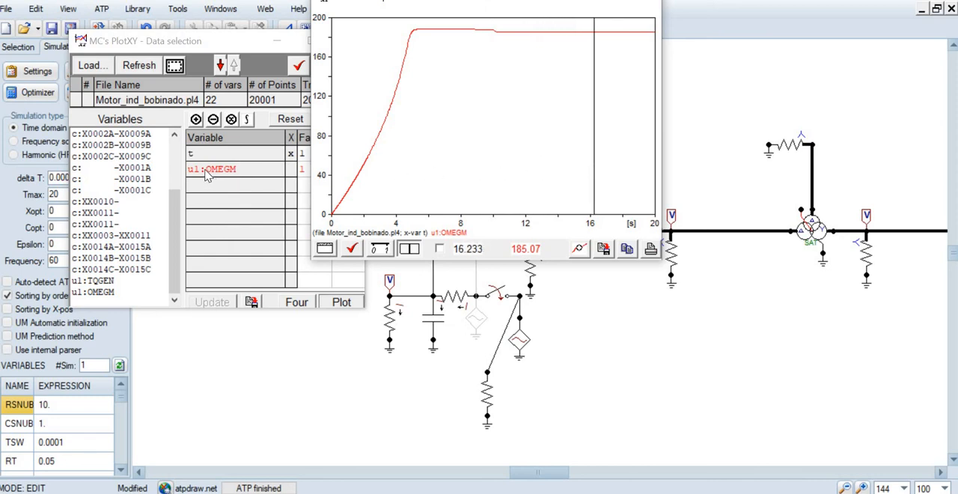
Plot u1:TQGEN with a factor of -1 against u1:OMEGM as the X variable, with time removed from the selection
{"action": "left_click", "coordinate": [210, 46]}
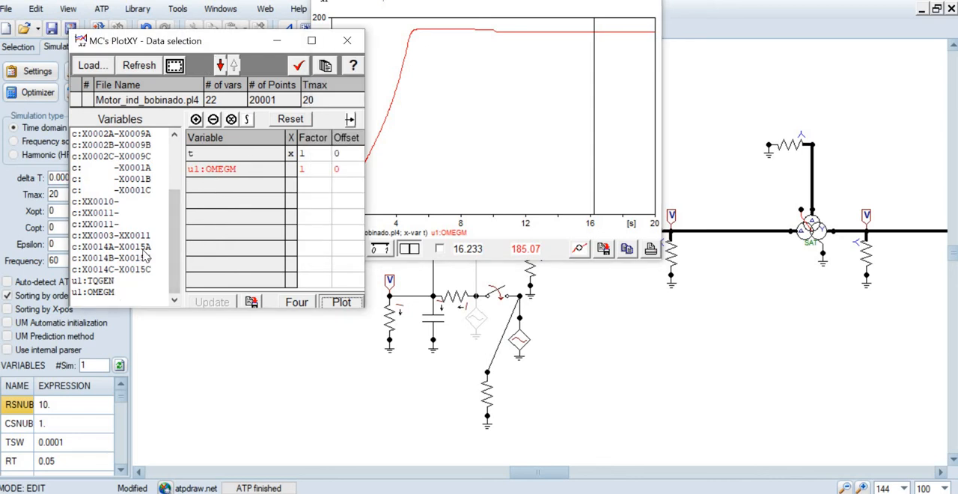
{"action": "left_click", "coordinate": [212, 171]}
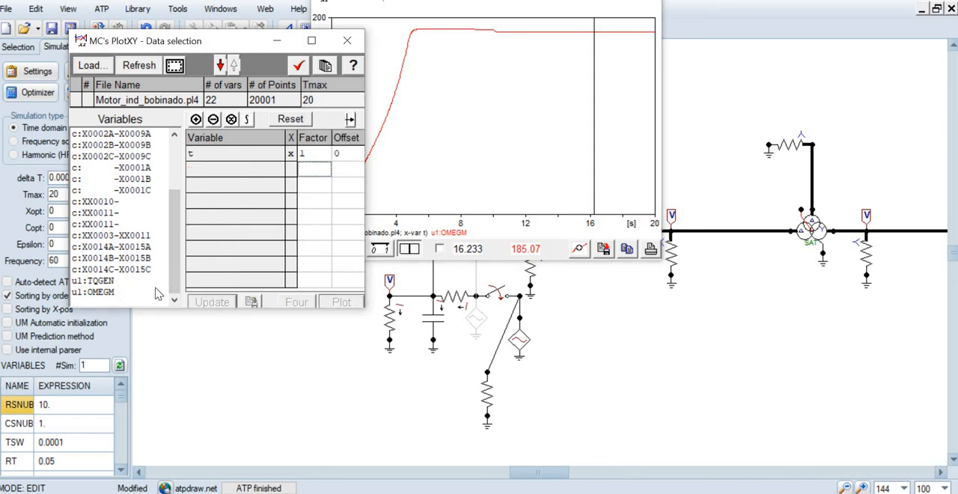
{"action": "left_click", "coordinate": [100, 282]}
{"action": "left_click", "coordinate": [101, 292]}
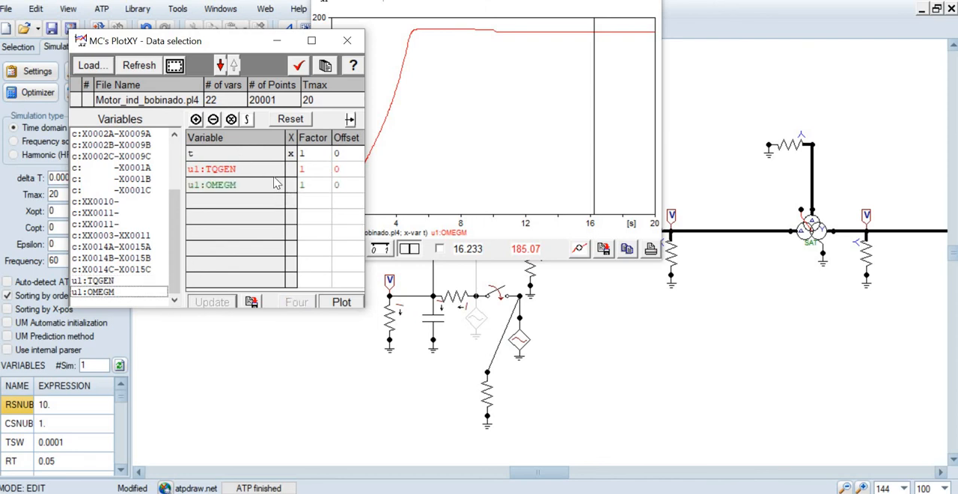
{"action": "left_click", "coordinate": [295, 189]}
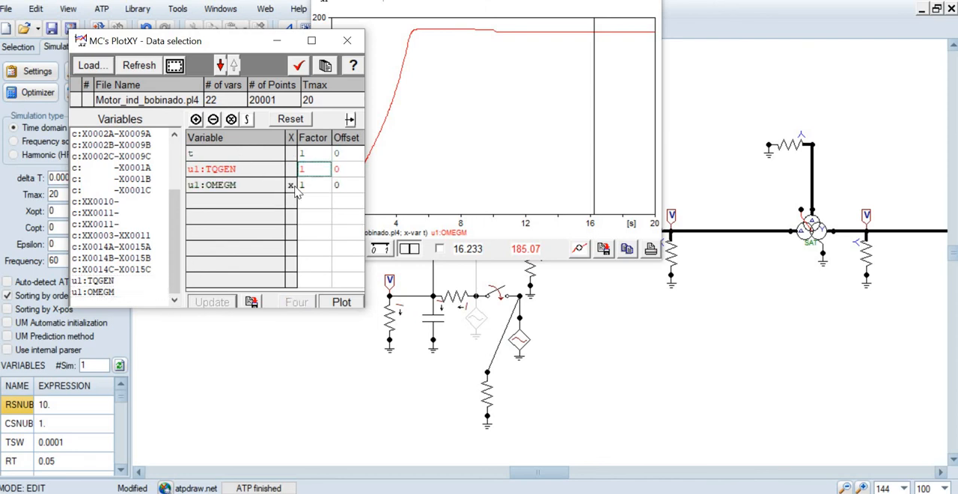
{"action": "left_click", "coordinate": [216, 156]}
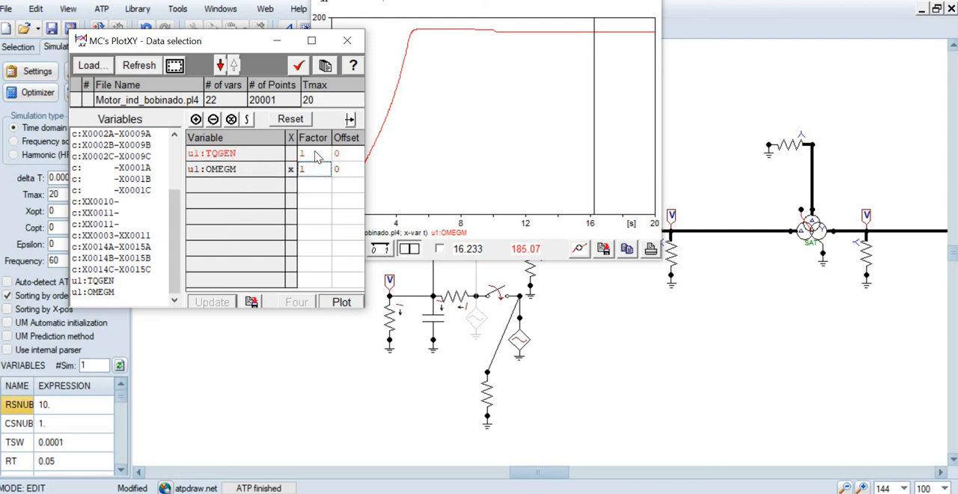
{"action": "type", "text": "-1"}
{"action": "left_click", "coordinate": [350, 306]}
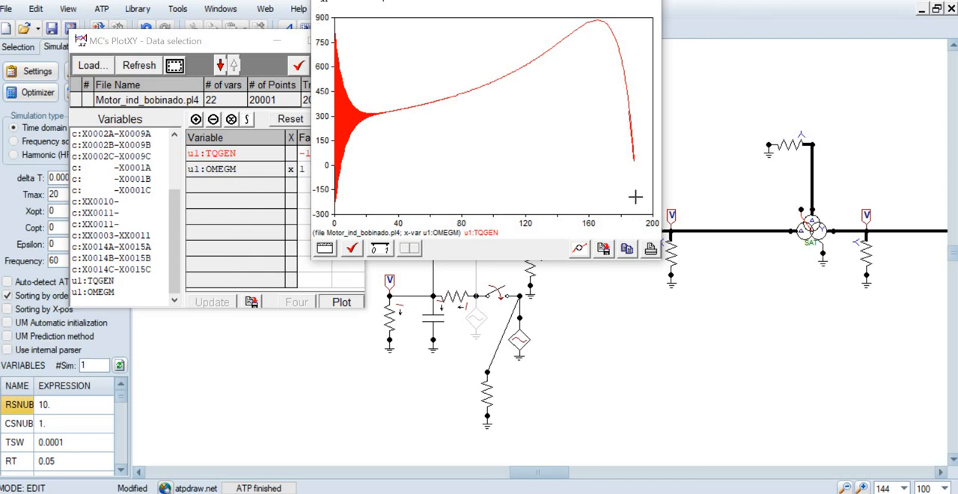
Examine the initial torque oscillations of the torque-speed curve up to about 30 on the speed axis, and restore the full view
{"action": "left_click_drag", "start_coordinate": [324, 27], "coordinate": [383, 210]}
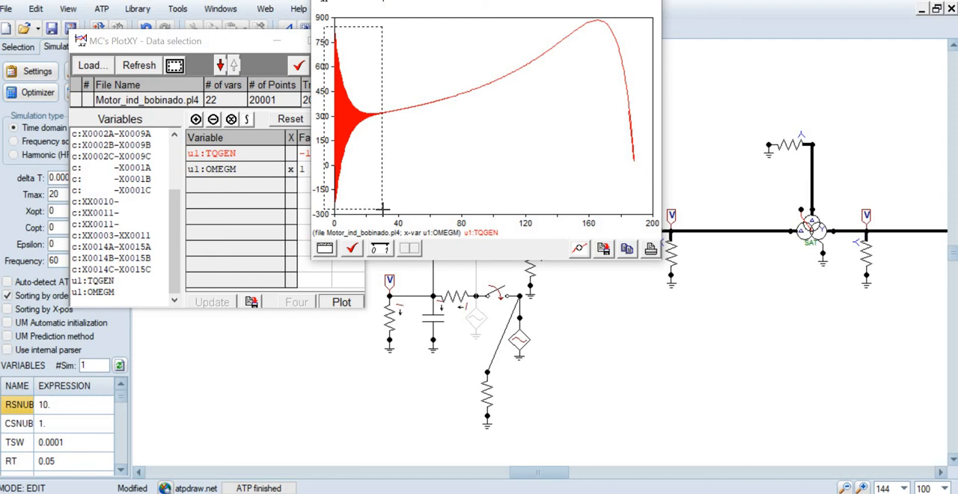
{"action": "left_click_drag", "start_coordinate": [383, 210], "coordinate": [383, 209]}
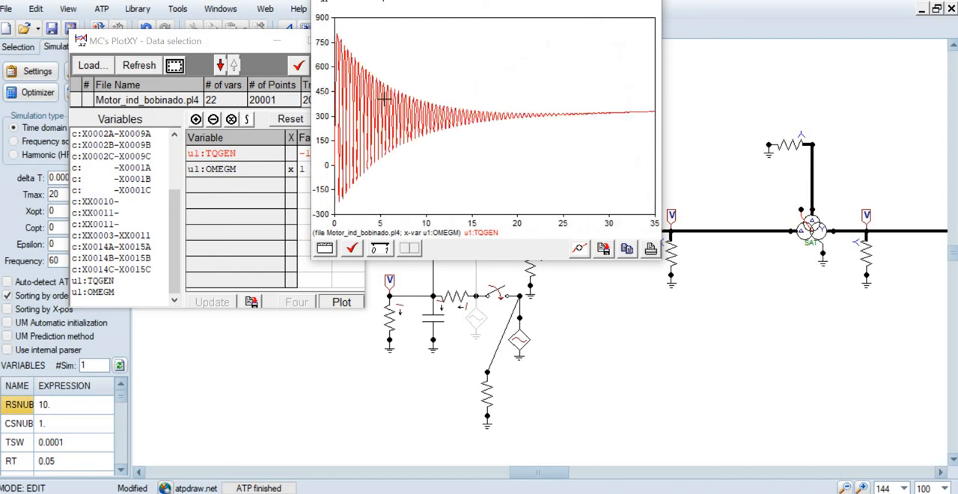
{"action": "right_click", "coordinate": [498, 166]}
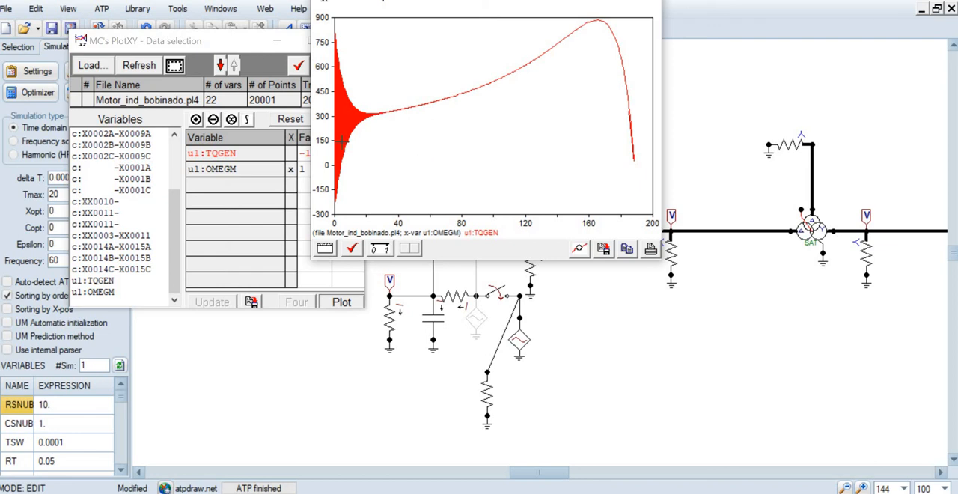
Close the torque-speed plot and restore t as the X variable, removing u1:TQGEN and u1:OMEGM from the selection
{"action": "left_click", "coordinate": [226, 45]}
{"action": "left_click", "coordinate": [212, 169]}
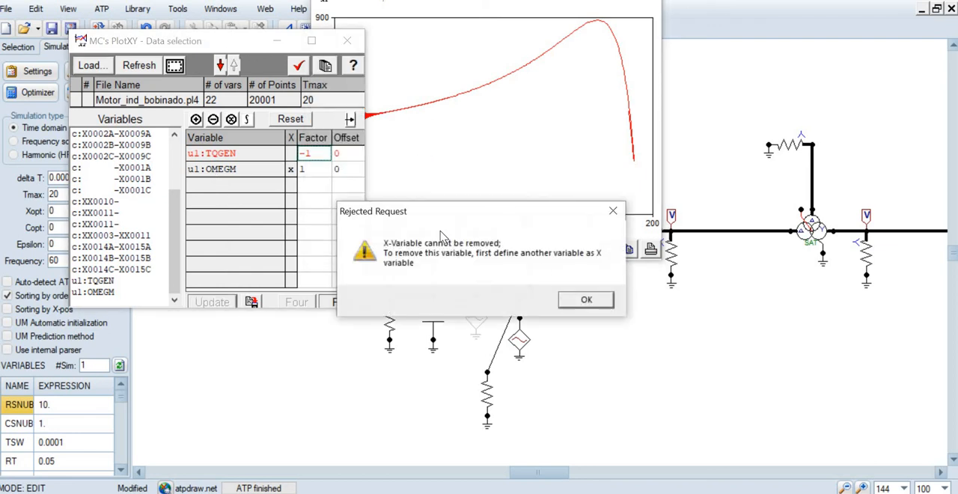
{"action": "left_click", "coordinate": [584, 300]}
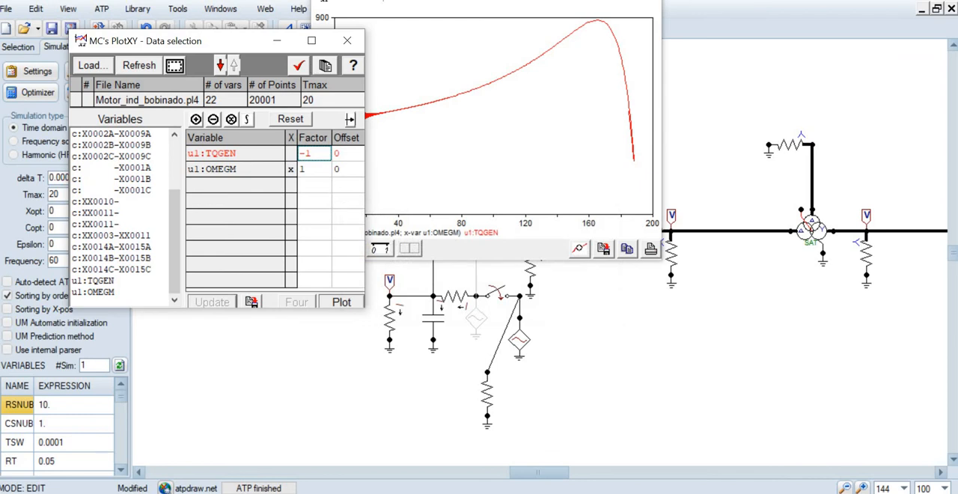
{"action": "left_click_drag", "start_coordinate": [522, 5], "coordinate": [535, 67]}
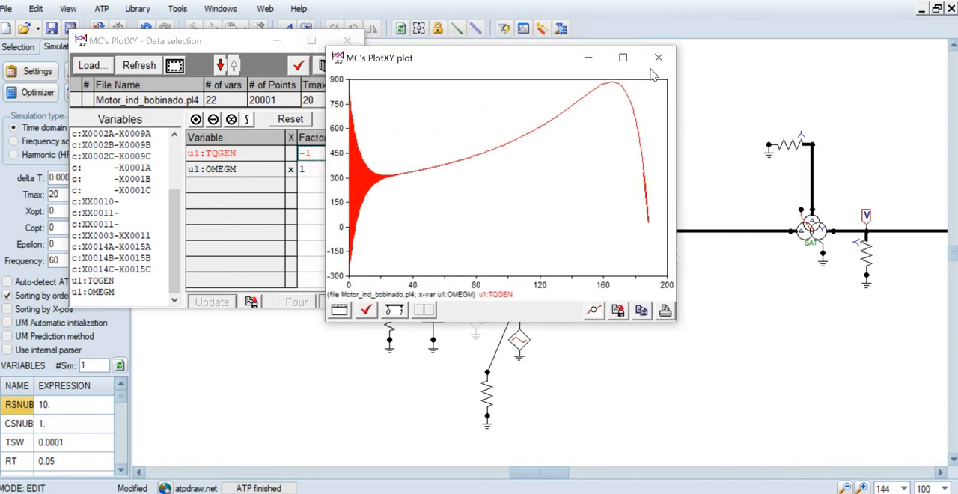
{"action": "left_click", "coordinate": [665, 58]}
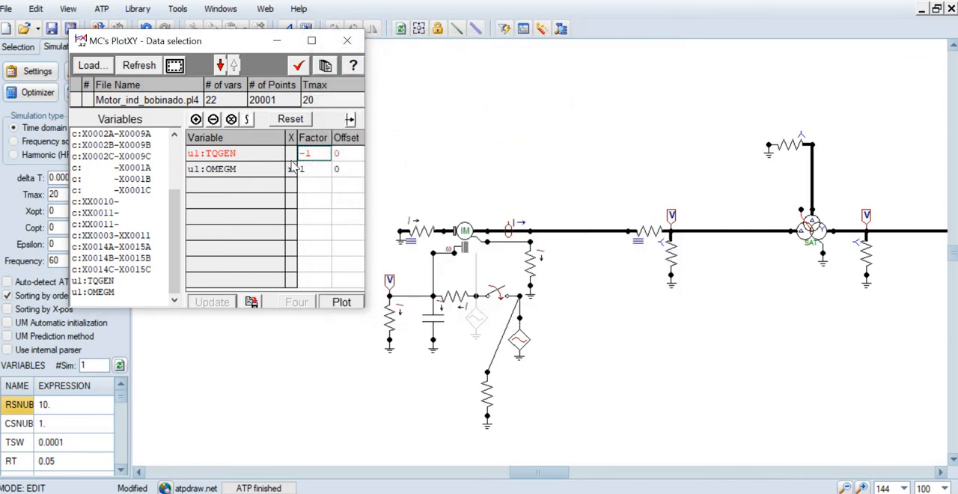
{"action": "scroll", "coordinate": [180, 211], "scroll_direction": "up", "scroll_amount": 5}
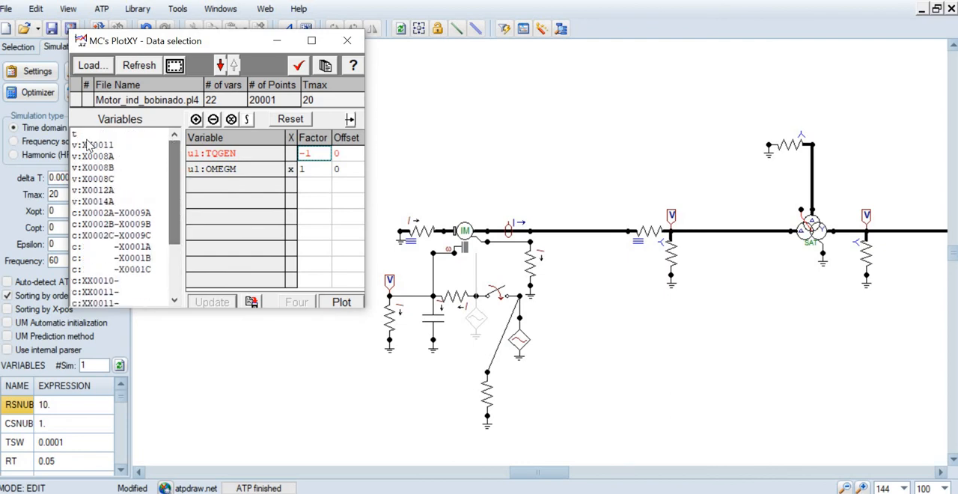
{"action": "left_click", "coordinate": [88, 135]}
{"action": "left_click", "coordinate": [290, 185]}
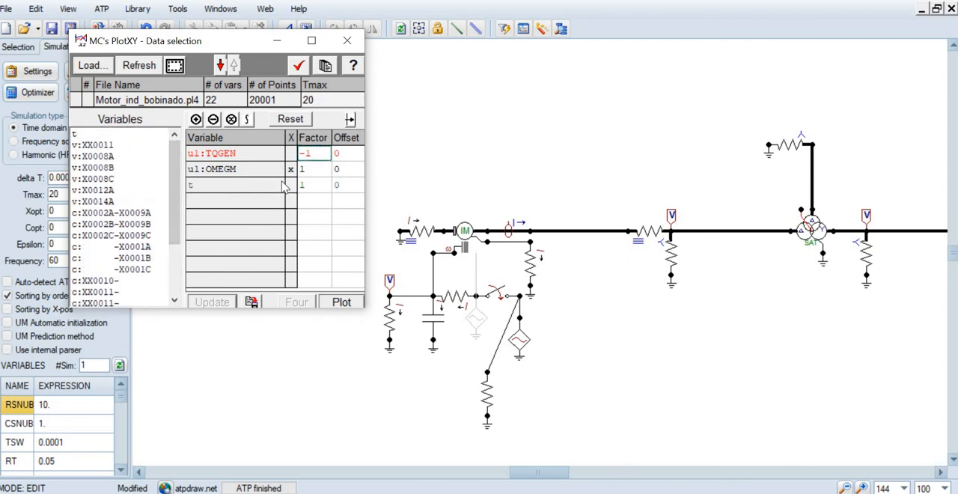
{"action": "left_click", "coordinate": [264, 166]}
{"action": "left_click", "coordinate": [260, 155]}
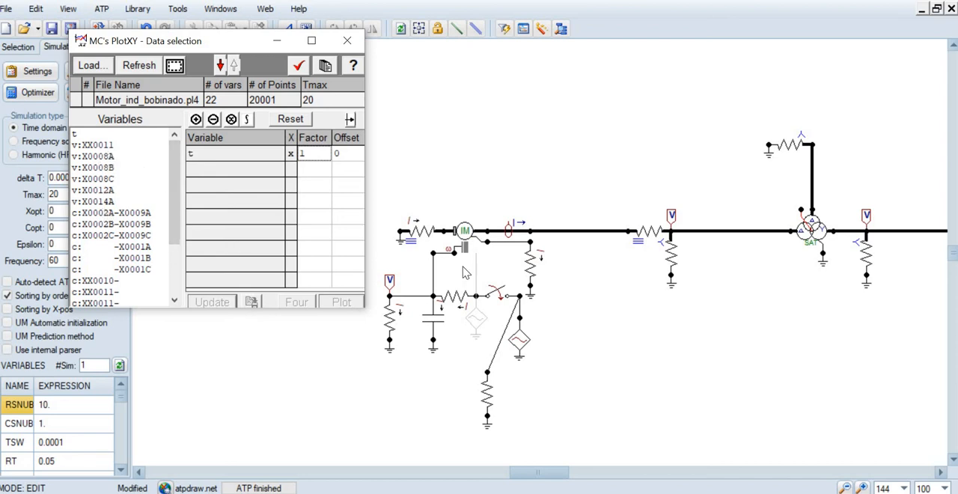
Examine the settings and node names of the three-phase current probe beside the induction machine
{"action": "double_click", "coordinate": [509, 234]}
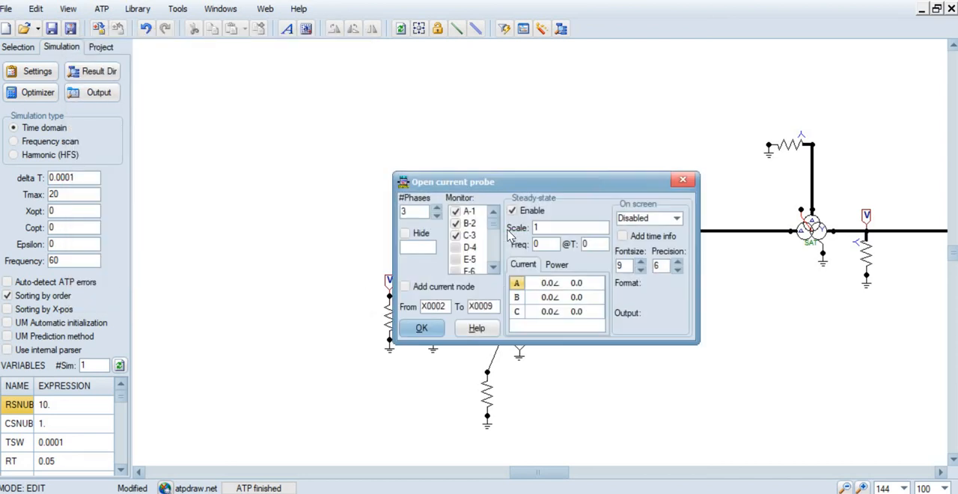
{"action": "left_click", "coordinate": [428, 334]}
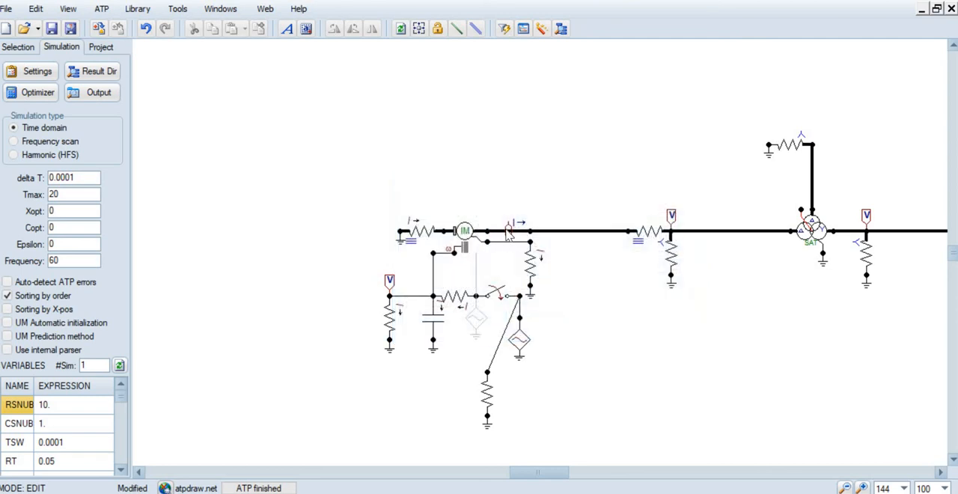
{"action": "double_click", "coordinate": [508, 232]}
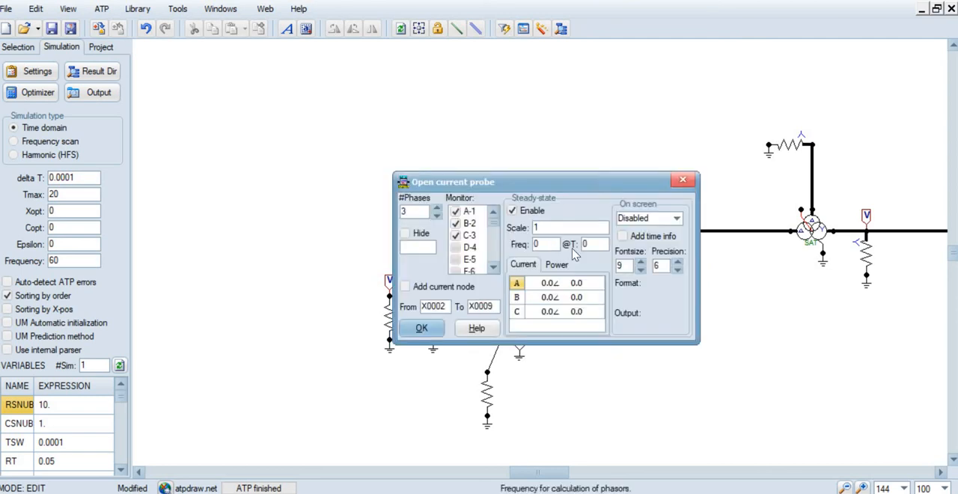
{"action": "left_click", "coordinate": [432, 331]}
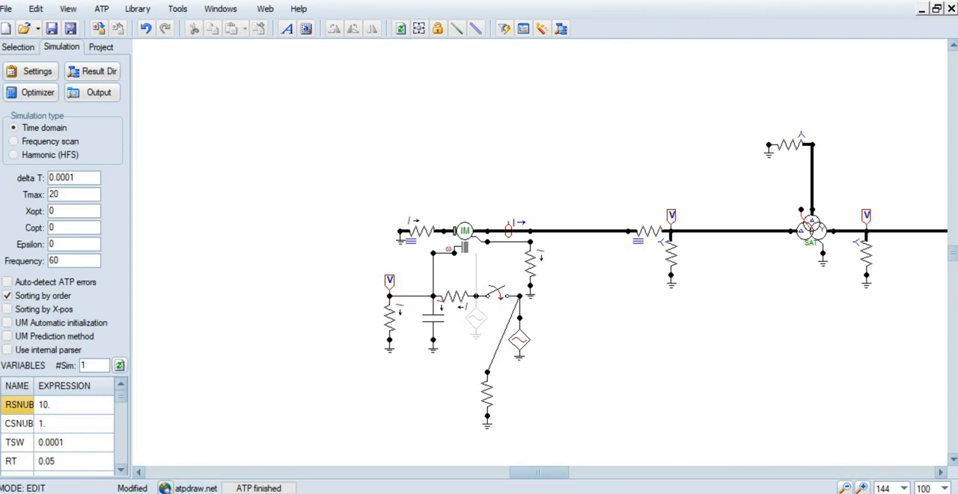
Plot the phase A probe current c:X0002A-X0009A against time in MC's PlotXY, and move the plot window beside the variable list
{"action": "left_click", "coordinate": [352, 492]}
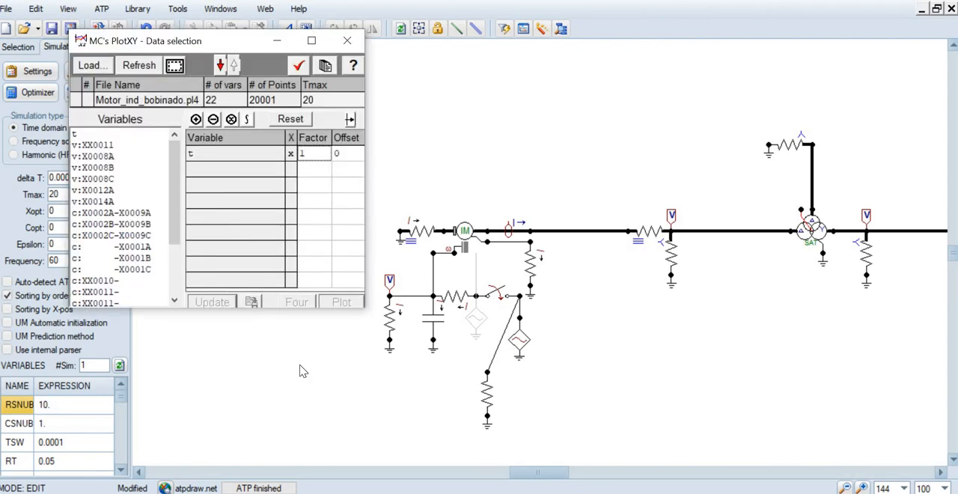
{"action": "scroll", "coordinate": [177, 195], "scroll_direction": "down", "scroll_amount": 1}
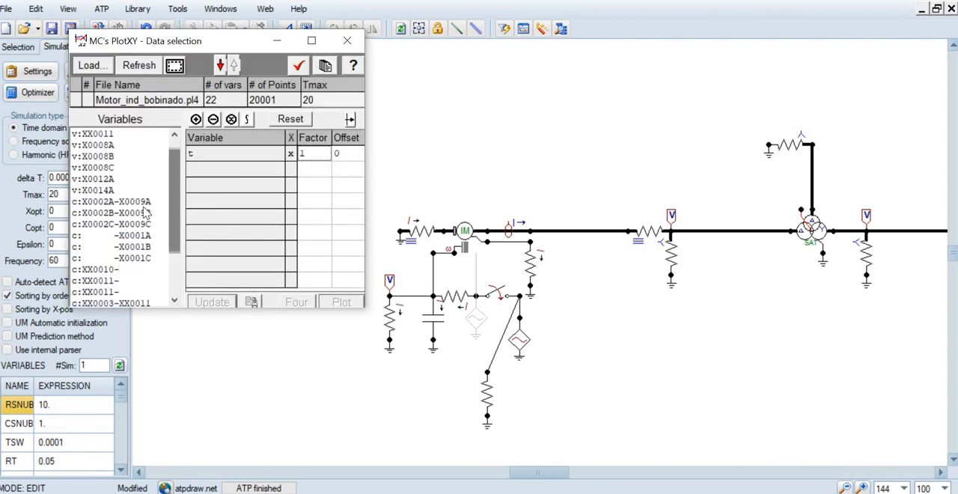
{"action": "left_click", "coordinate": [146, 202]}
{"action": "left_click", "coordinate": [341, 302]}
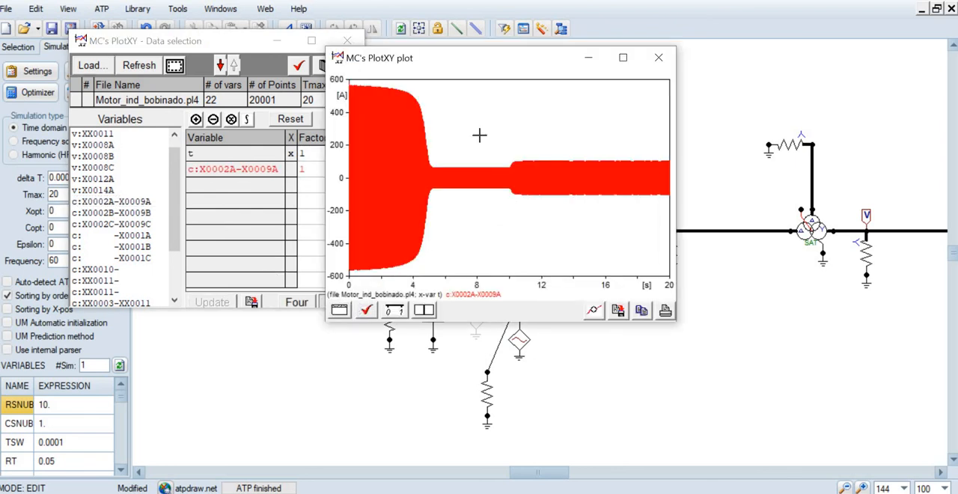
{"action": "left_click_drag", "start_coordinate": [488, 60], "coordinate": [758, 214]}
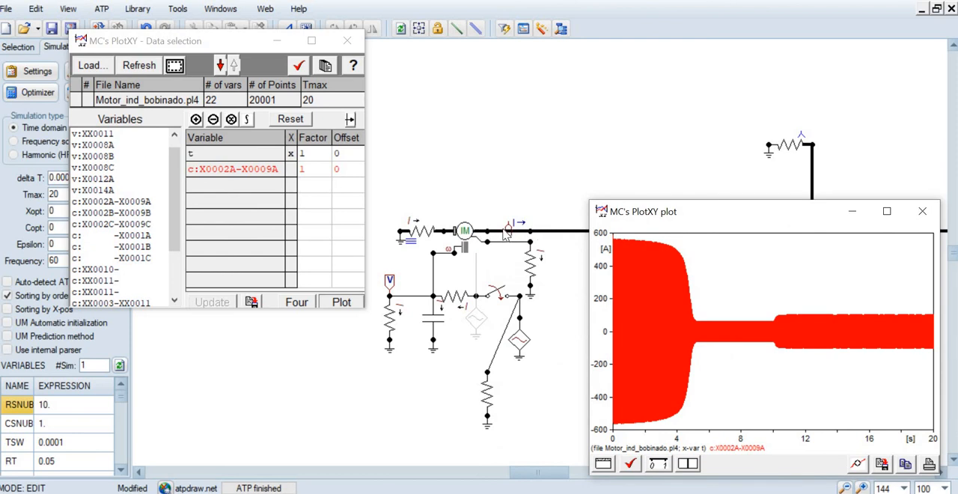
{"action": "left_click_drag", "start_coordinate": [711, 220], "coordinate": [556, 141]}
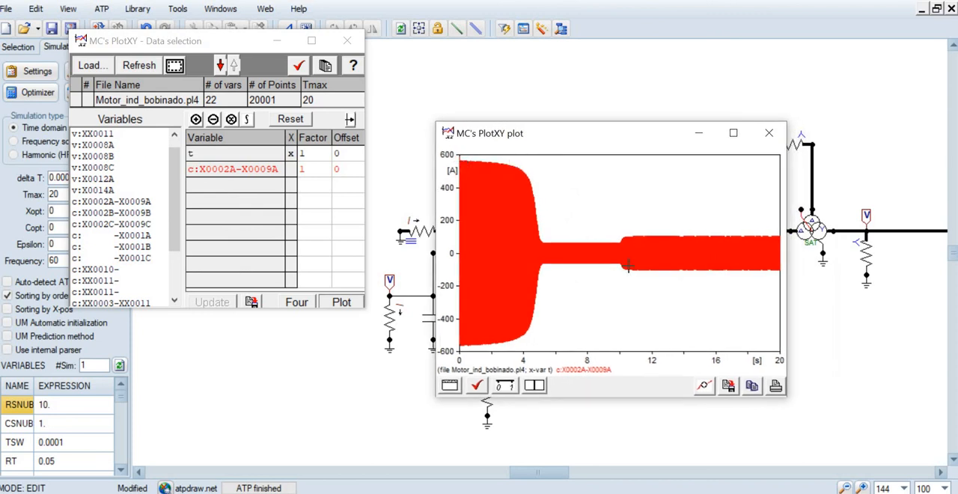
Inspect the phase A current waveform from about 6.8 s, restore the full view, and remove c:X0002A-X0009A from the plot selection
{"action": "left_click_drag", "start_coordinate": [569, 229], "coordinate": [591, 294]}
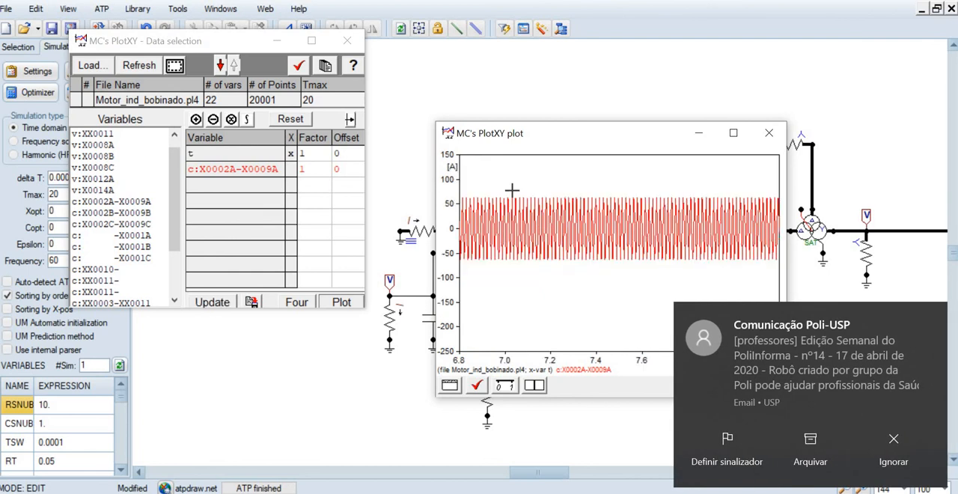
{"action": "left_click", "coordinate": [535, 386]}
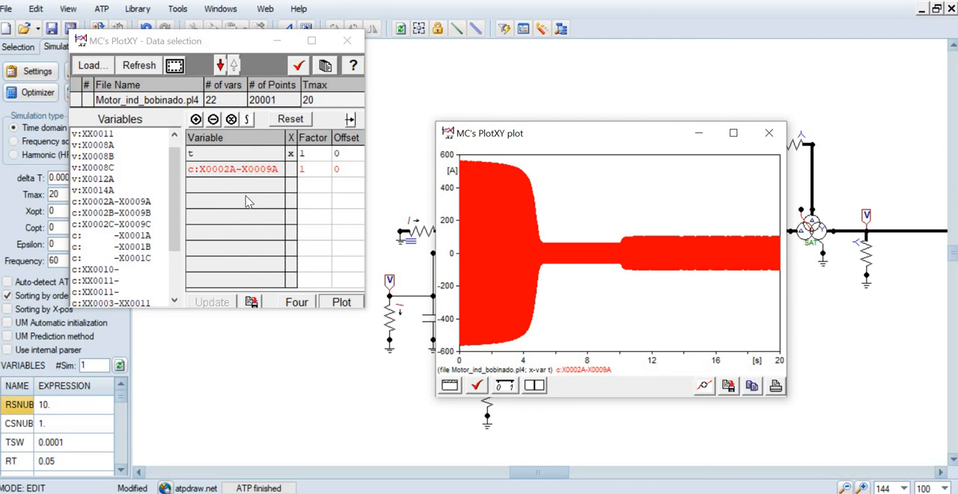
{"action": "left_click", "coordinate": [196, 170]}
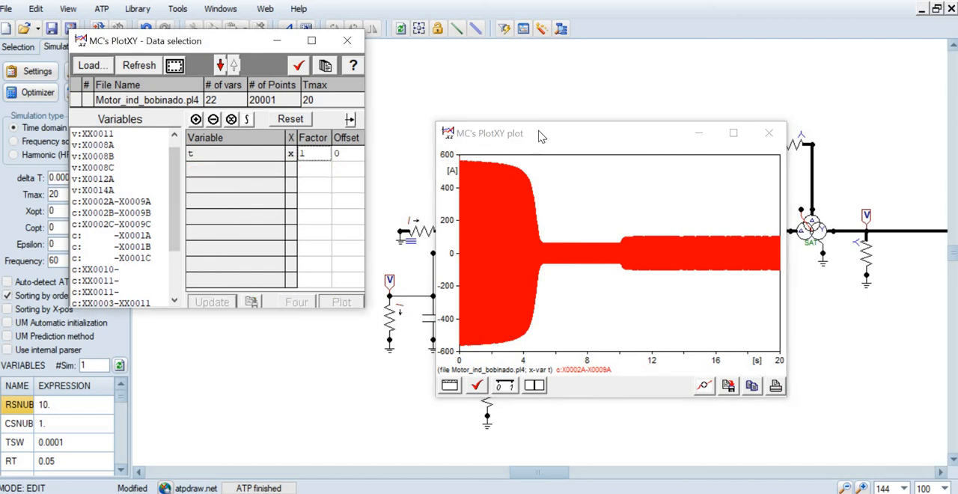
Examine the attributes and node names of the three-phase series resistor between the current probe and the nearest voltage probe
{"action": "left_click_drag", "start_coordinate": [540, 136], "coordinate": [587, 339]}
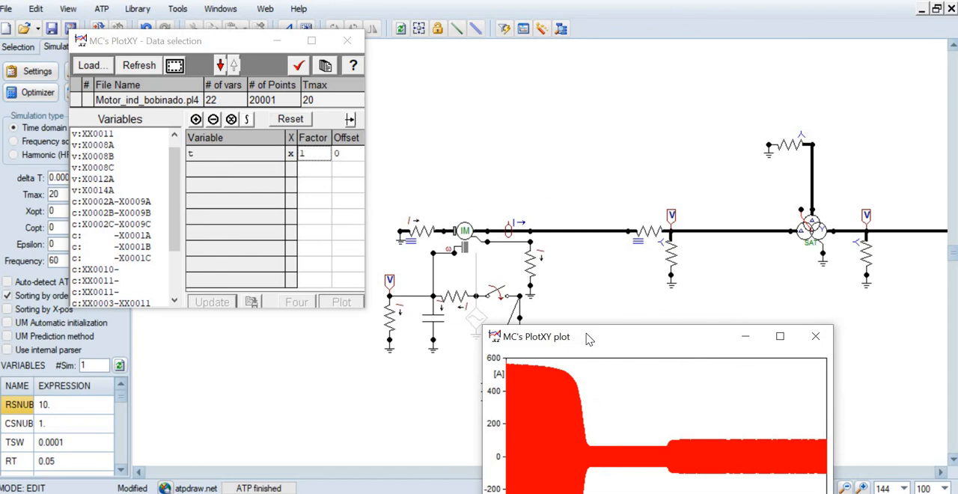
{"action": "double_click", "coordinate": [651, 235]}
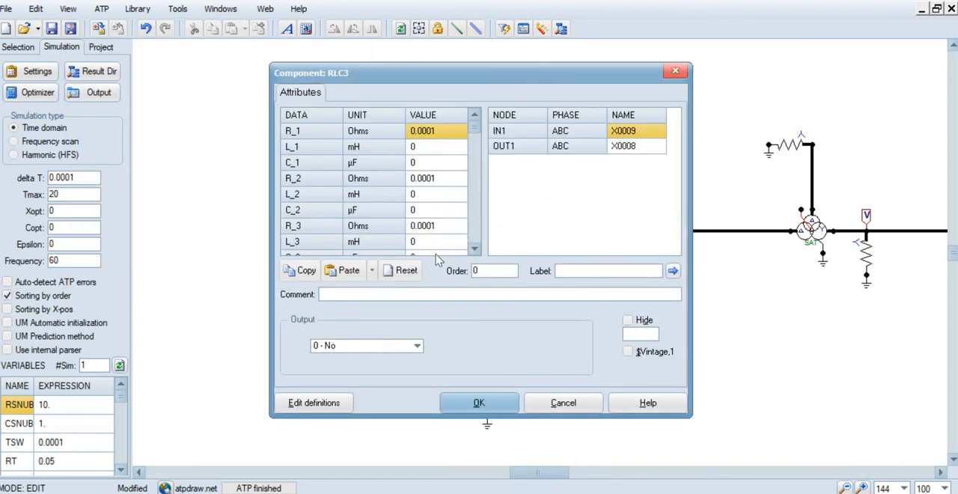
{"action": "left_click", "coordinate": [484, 404]}
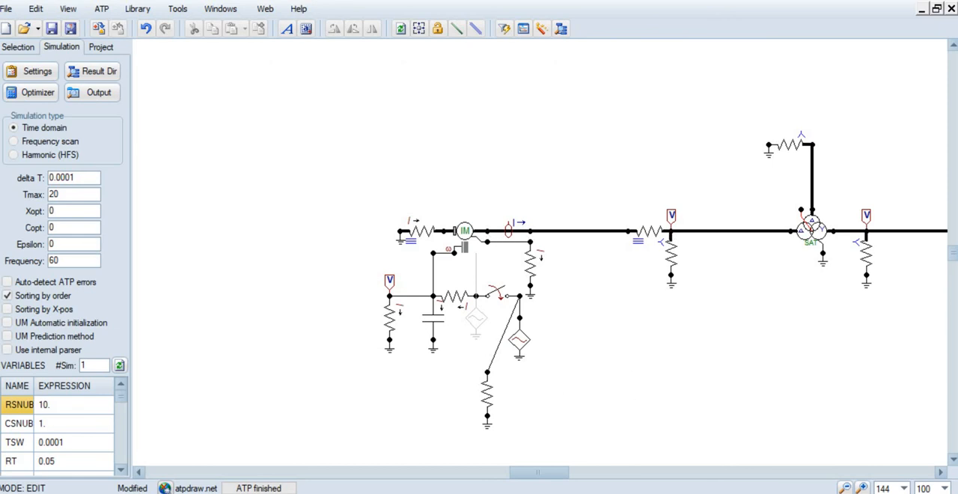
Switch to MC's PlotXY, plot the phase A voltage v:X0008A against time, and remove it from the plot selection
{"action": "key", "text": "alt+Tab"}
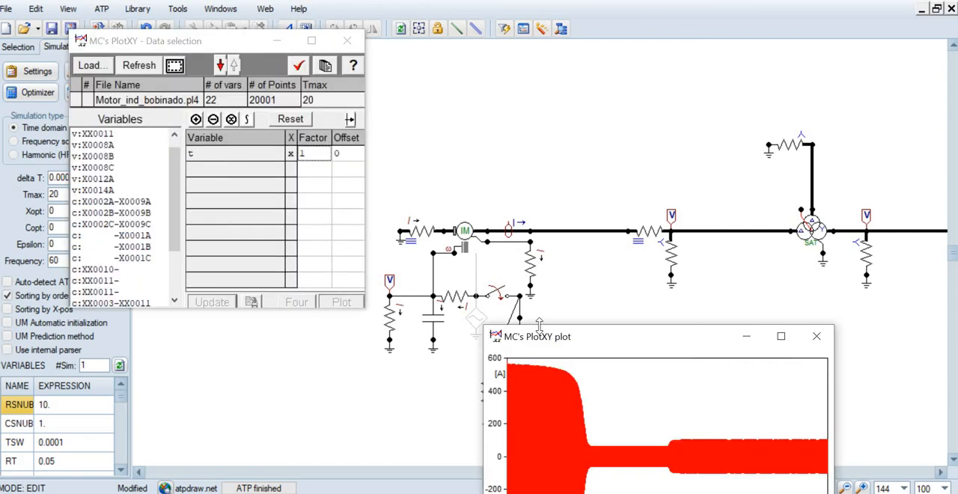
{"action": "left_click_drag", "start_coordinate": [595, 334], "coordinate": [546, 165]}
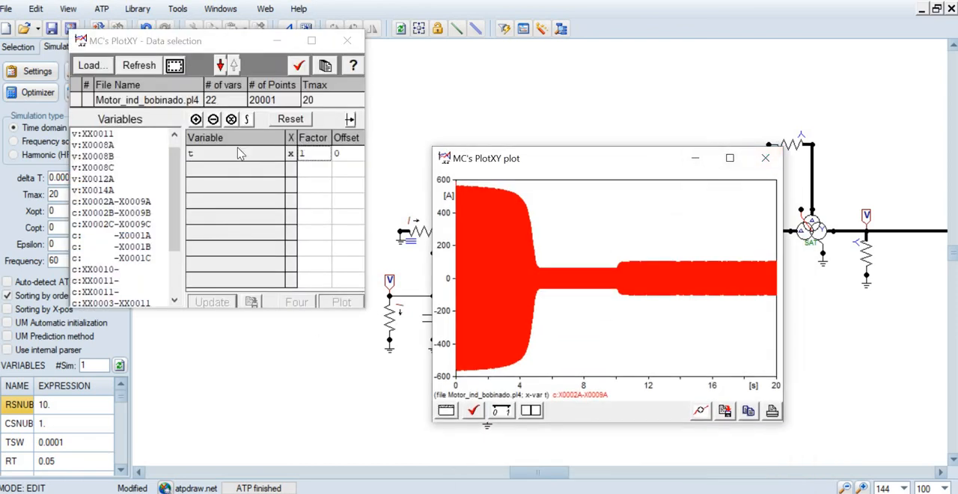
{"action": "left_click", "coordinate": [102, 147]}
{"action": "left_click", "coordinate": [341, 302]}
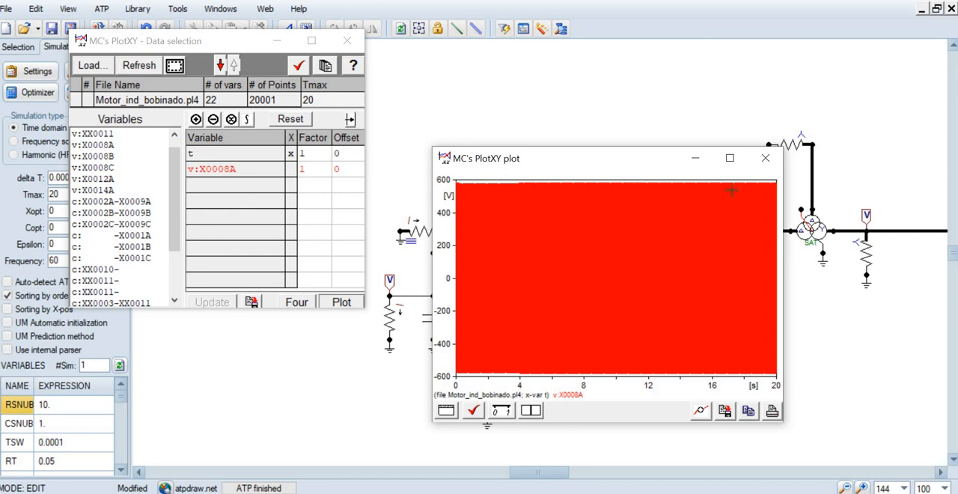
{"action": "left_click_drag", "start_coordinate": [641, 167], "coordinate": [608, 155]}
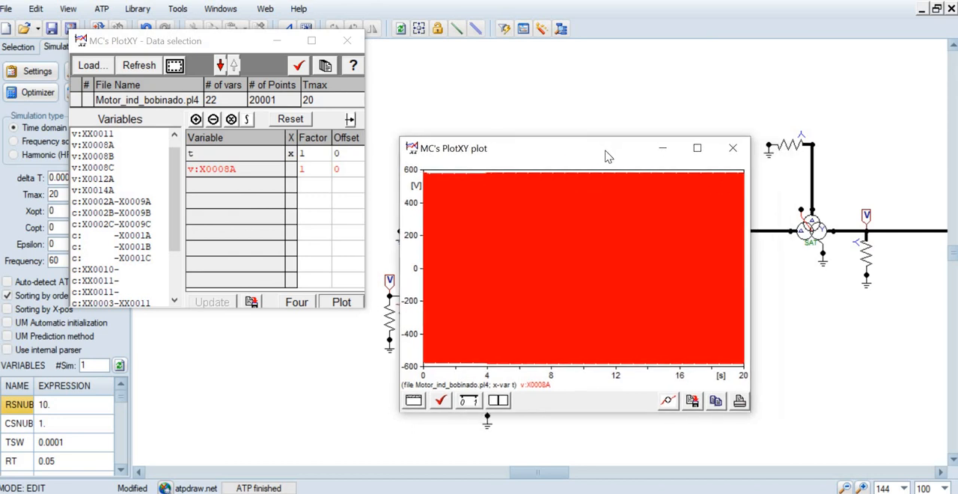
{"action": "double_click", "coordinate": [198, 169]}
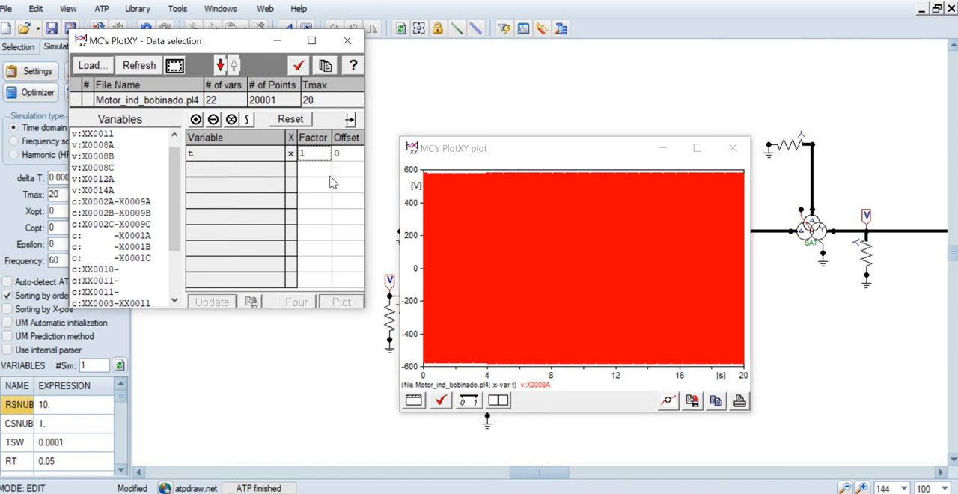
Examine the attributes and node names of the grounded three-phase resistor on the rotor side of the induction machine
{"action": "left_click_drag", "start_coordinate": [569, 150], "coordinate": [603, 127]}
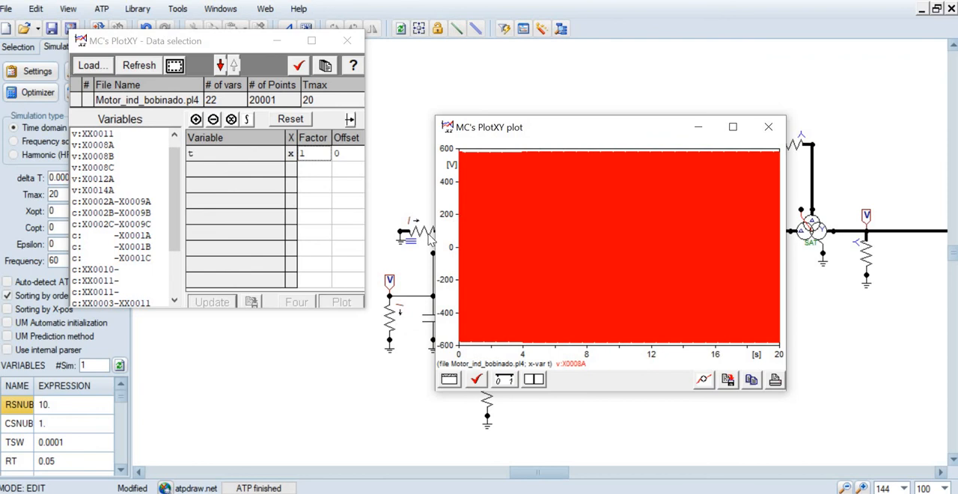
{"action": "double_click", "coordinate": [427, 238]}
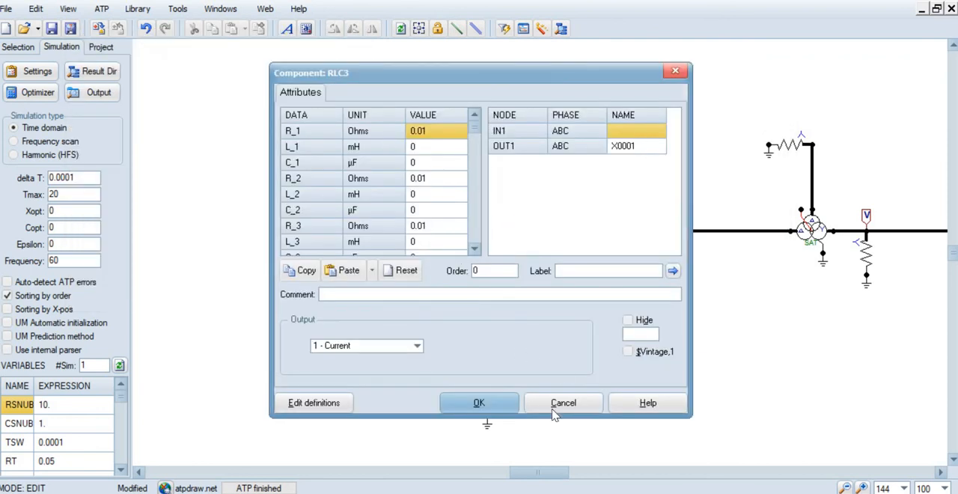
{"action": "left_click", "coordinate": [503, 406]}
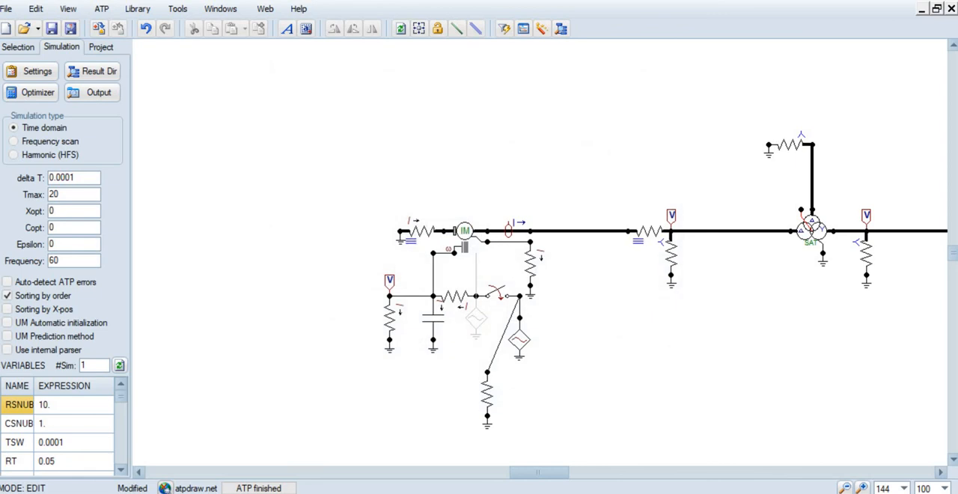
Switch to MC's PlotXY and plot the phase A rotor current c: -X0001A against time
{"action": "key", "text": "alt+Tab"}
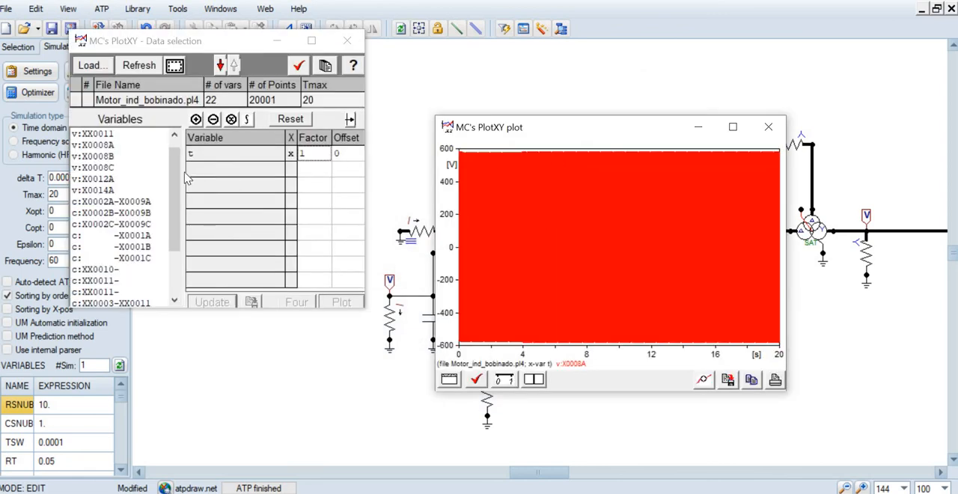
{"action": "left_click_drag", "start_coordinate": [173, 217], "coordinate": [172, 158]}
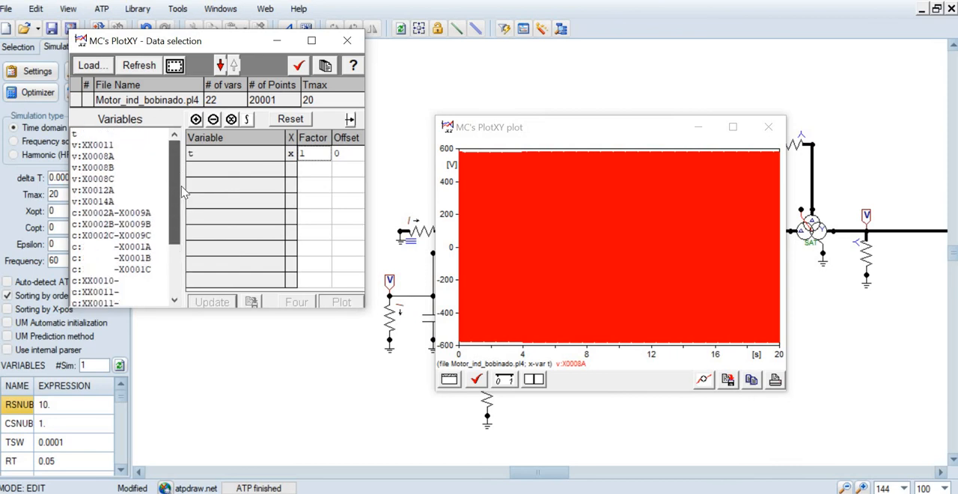
{"action": "left_click", "coordinate": [179, 259]}
{"action": "left_click", "coordinate": [143, 168]}
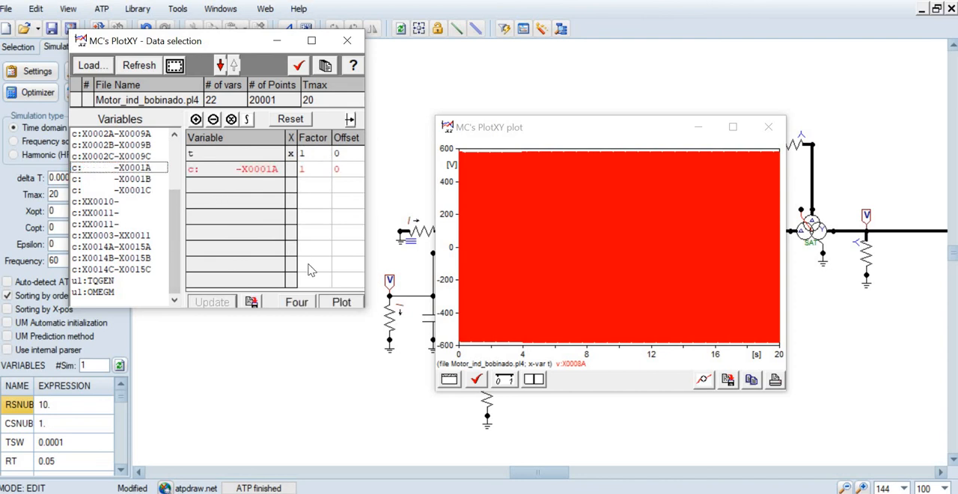
{"action": "left_click", "coordinate": [341, 301]}
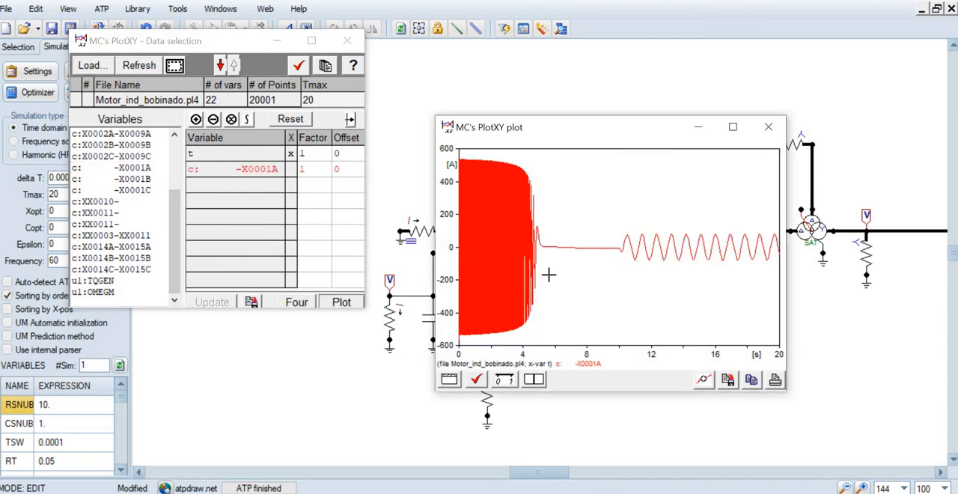
Read the rotor current with the plot cursor at about 8.2 s and 15.9 s, and close MC's PlotXY
{"action": "left_click", "coordinate": [536, 382]}
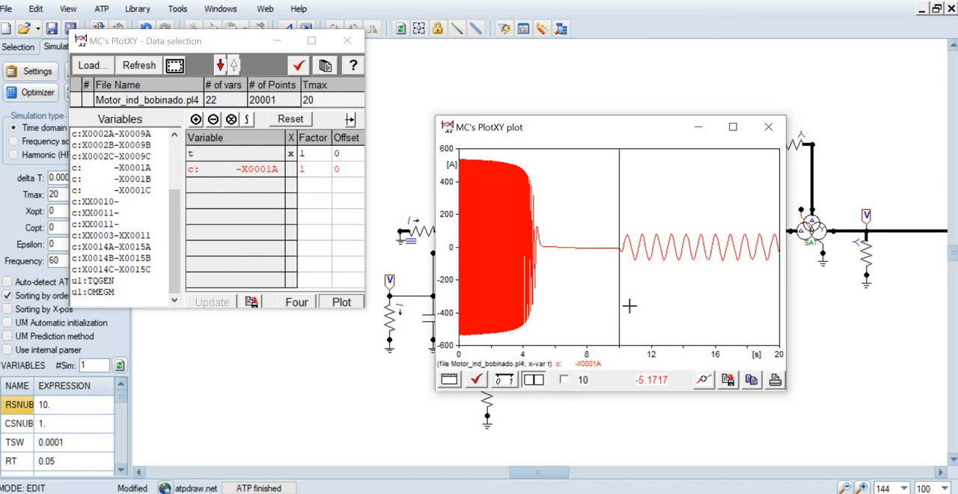
{"action": "left_click_drag", "start_coordinate": [621, 305], "coordinate": [590, 305]}
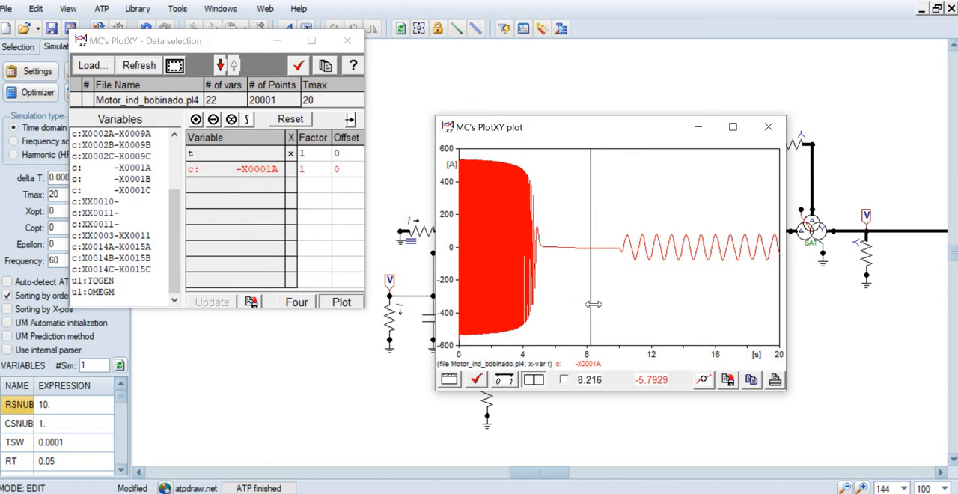
{"action": "left_click_drag", "start_coordinate": [593, 303], "coordinate": [715, 305]}
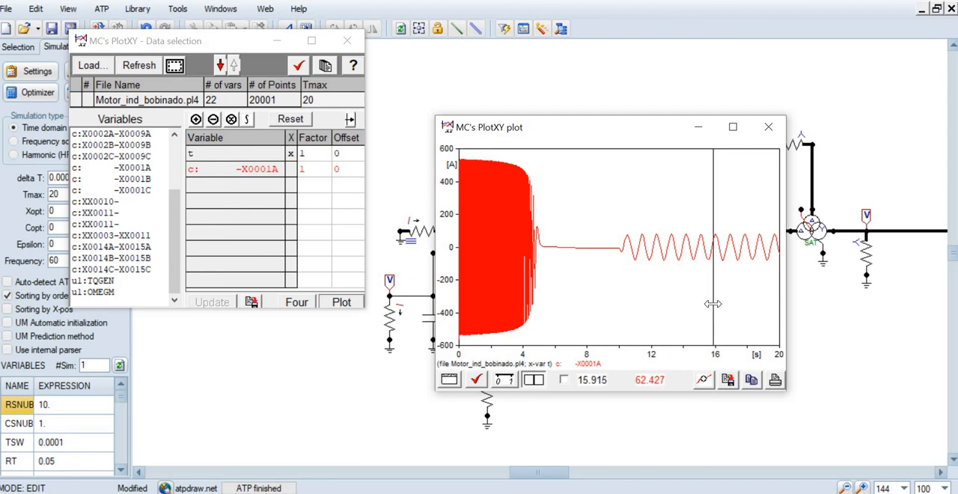
{"action": "left_click", "coordinate": [347, 40]}
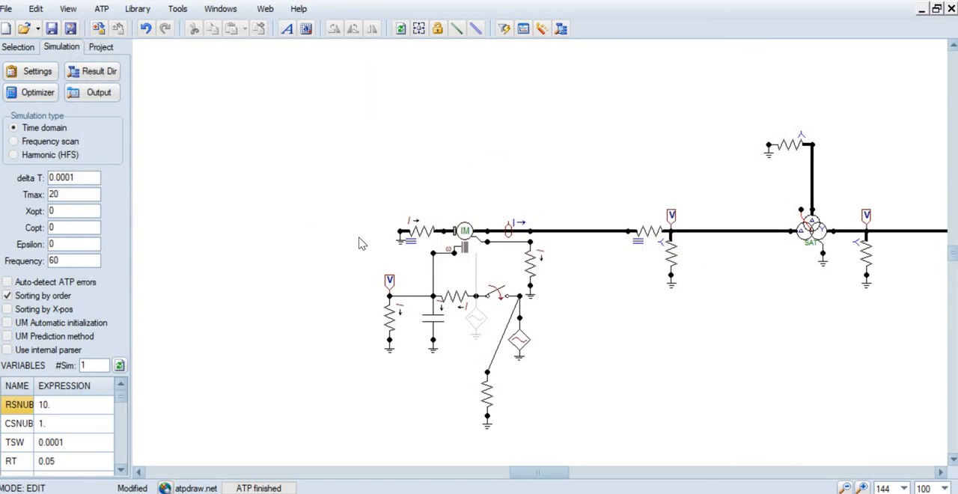